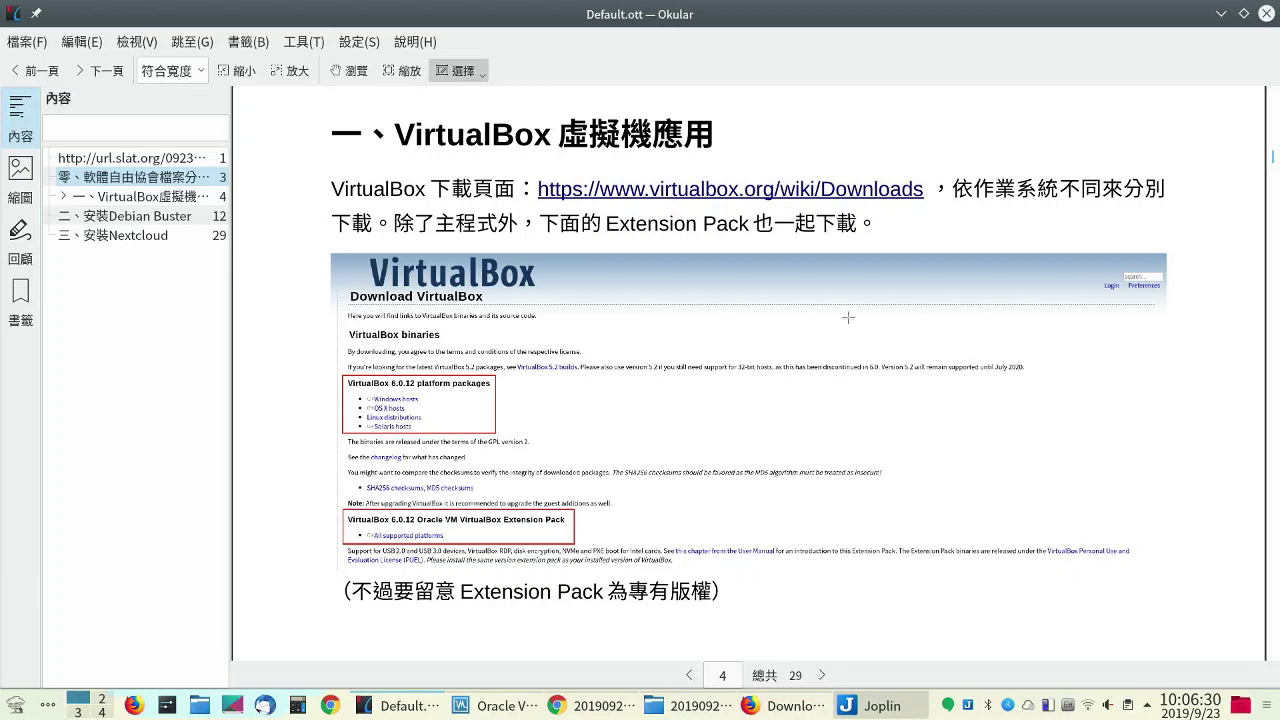
# - Switch to the VirtualBox Manager and select the Debian (Just_installed) virtual machine
pyautogui.moveTo(503, 712)
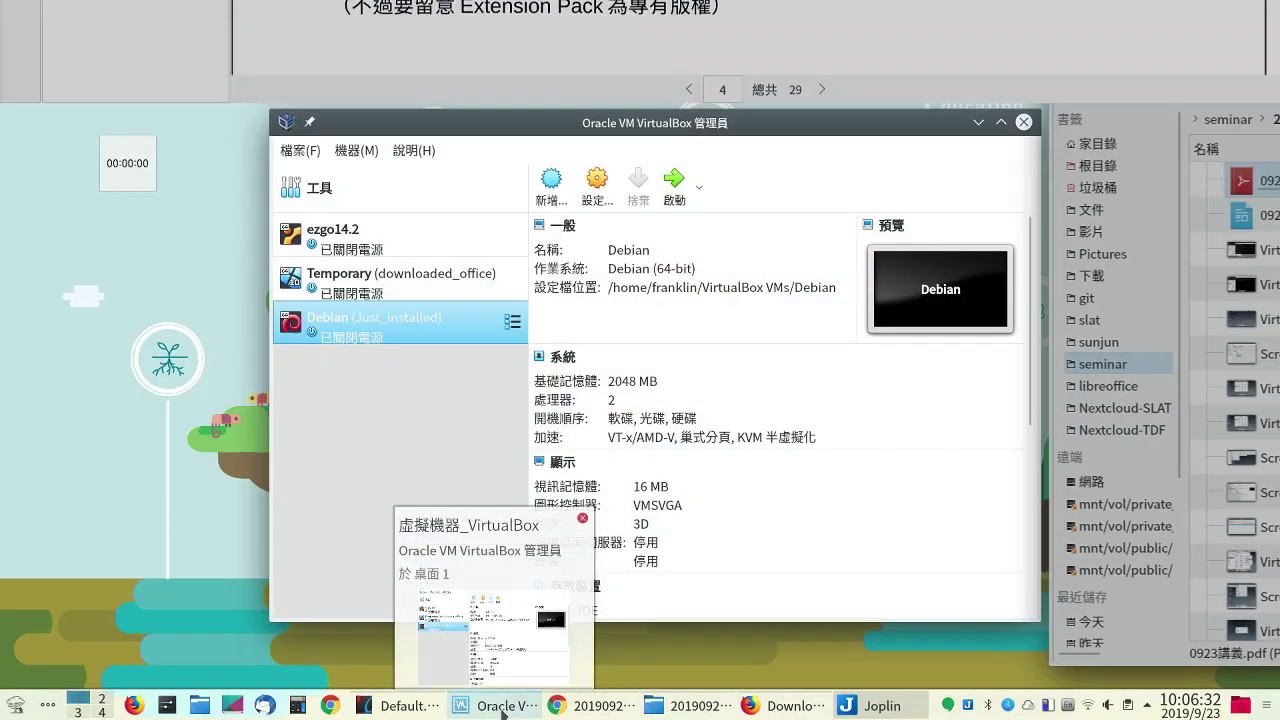
pyautogui.click(480, 610)
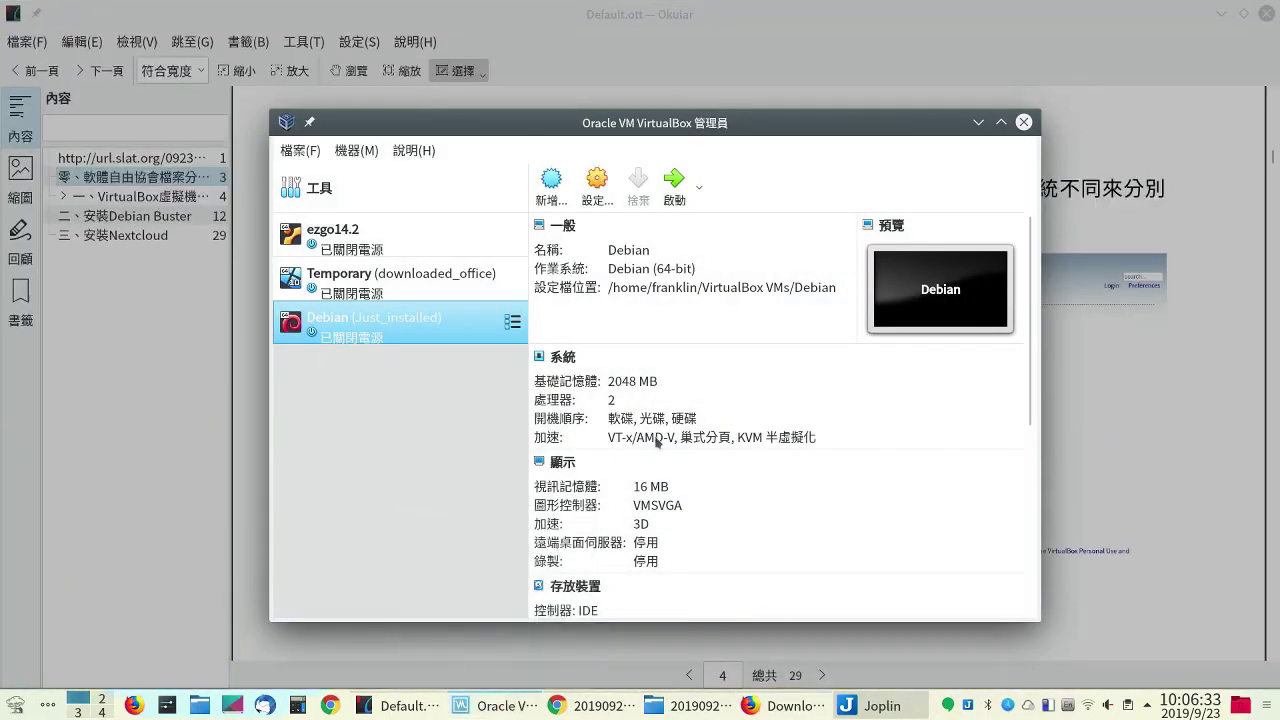
pyautogui.rightClick(424, 332)
pyautogui.click(417, 330)
pyautogui.click(417, 328)
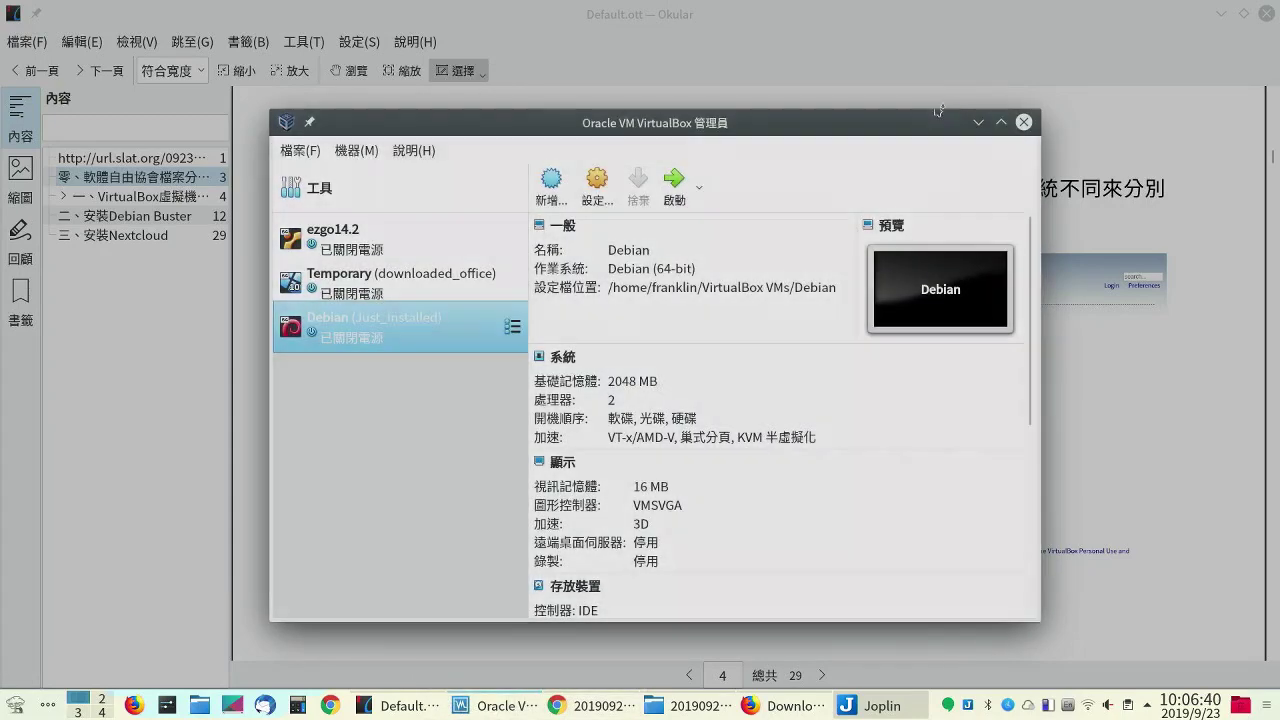
pyautogui.click(946, 119)
# - Examine the NAT network list in VirtualBox's global preferences and close the dialog
pyautogui.click(317, 155)
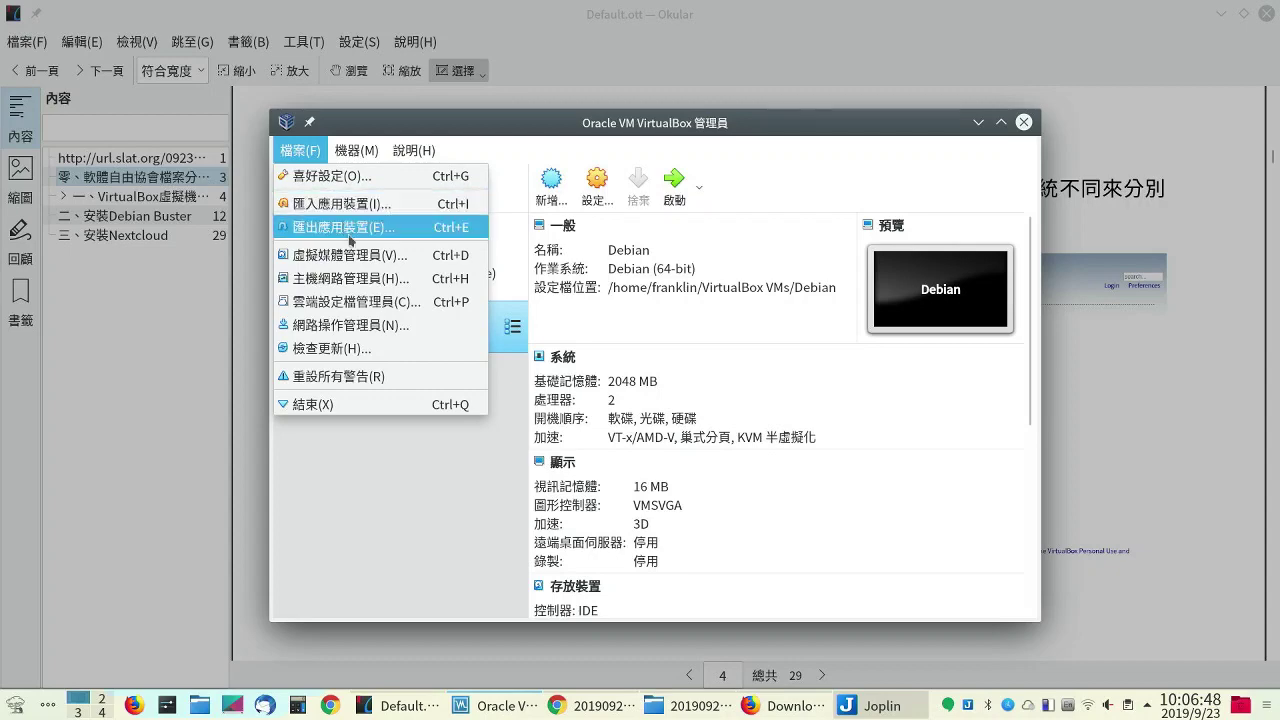
pyautogui.click(347, 180)
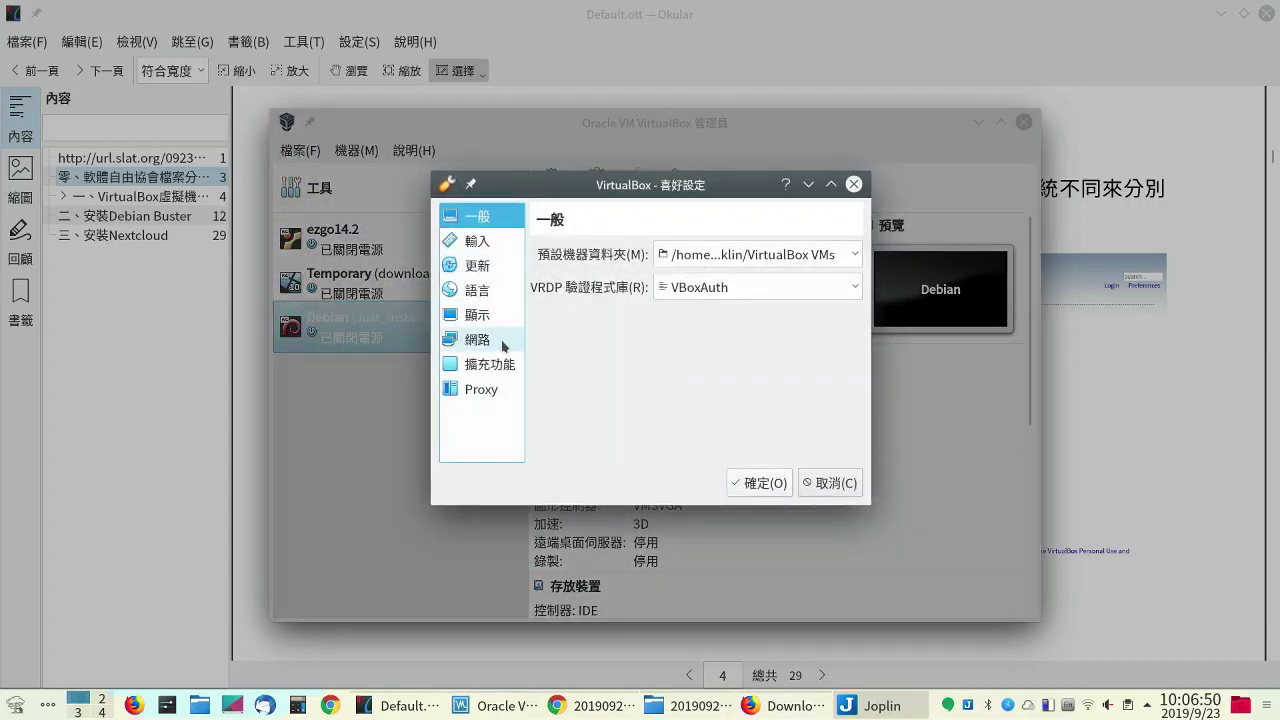
pyautogui.click(483, 339)
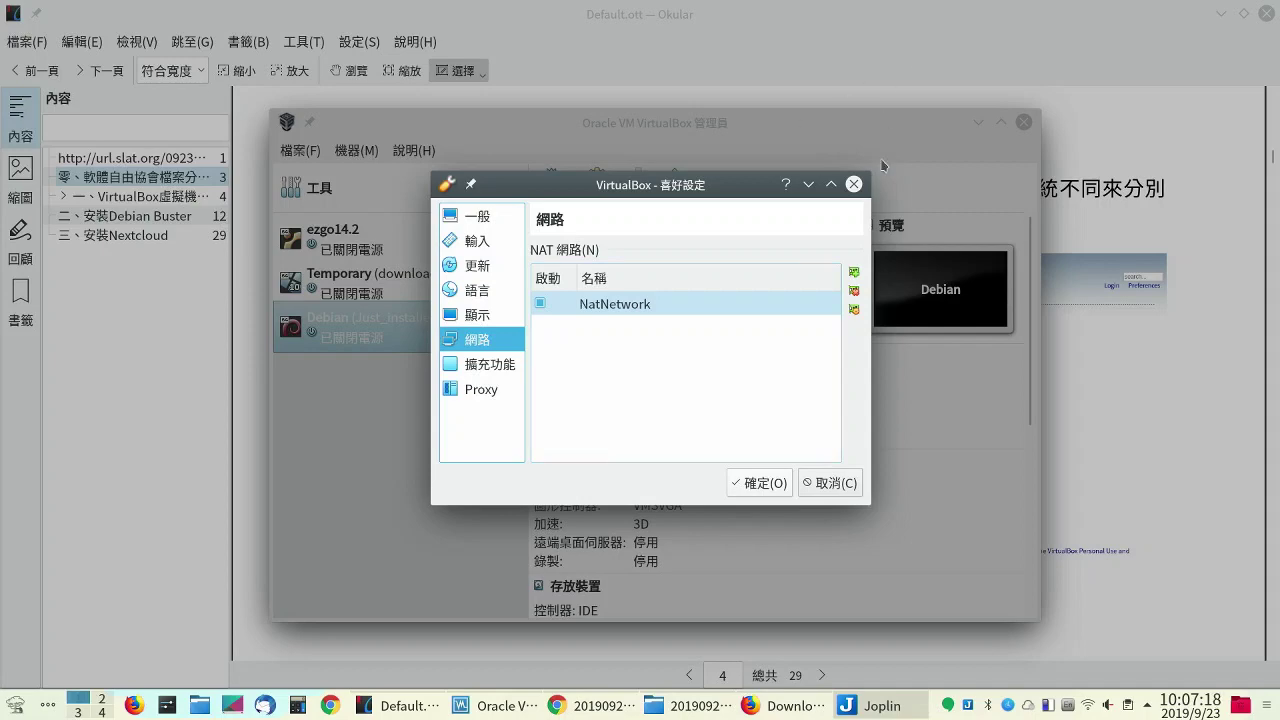
pyautogui.click(853, 184)
pyautogui.click(300, 150)
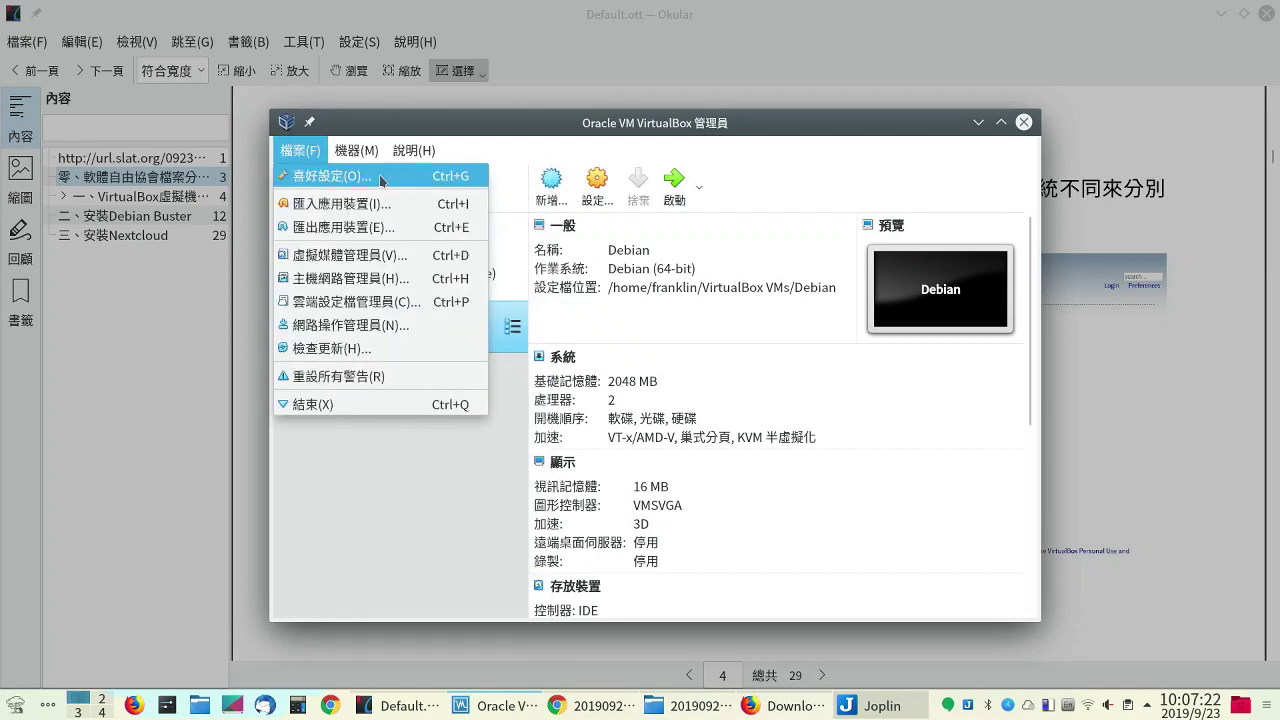
pyautogui.click(382, 180)
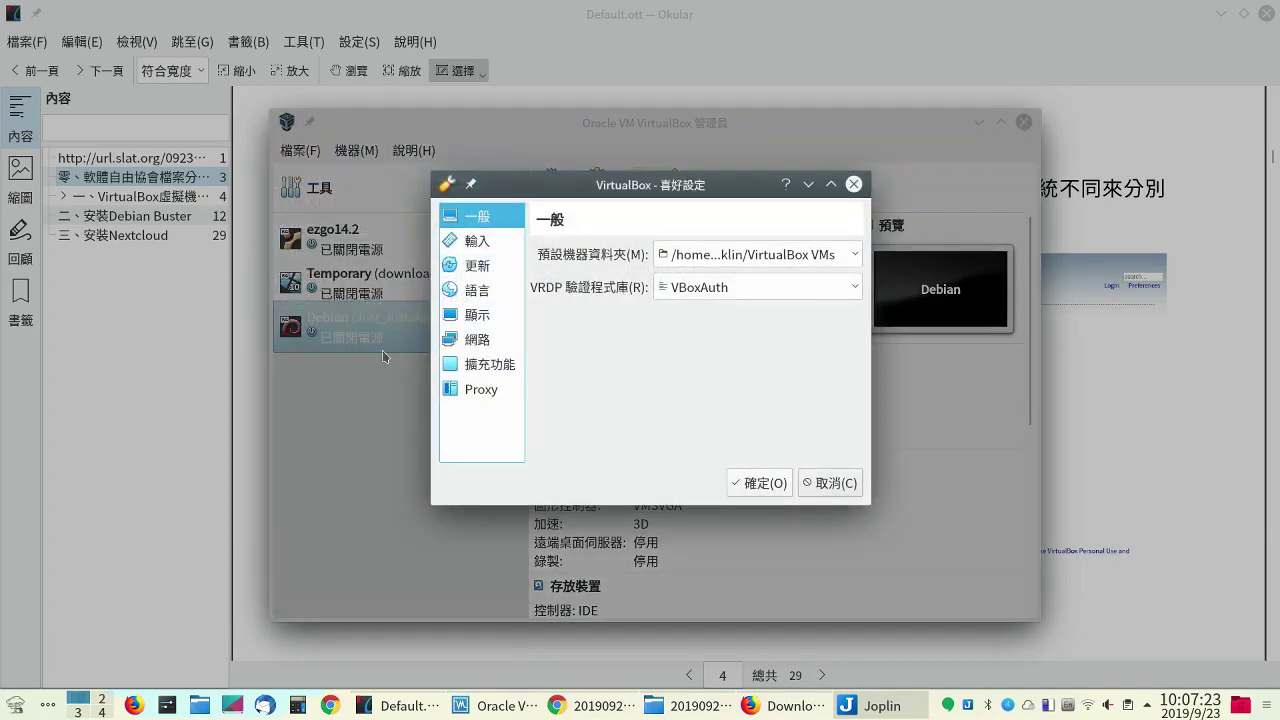
pyautogui.click(466, 339)
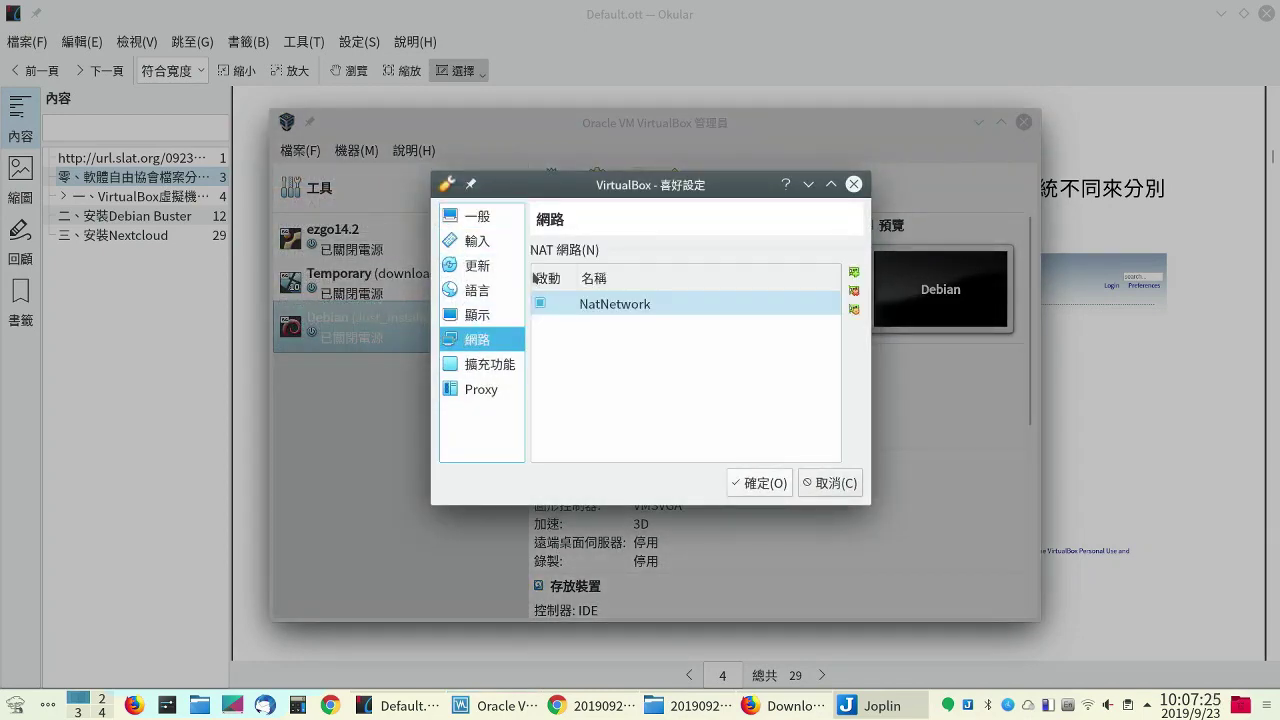
pyautogui.click(855, 291)
pyautogui.moveTo(732, 297)
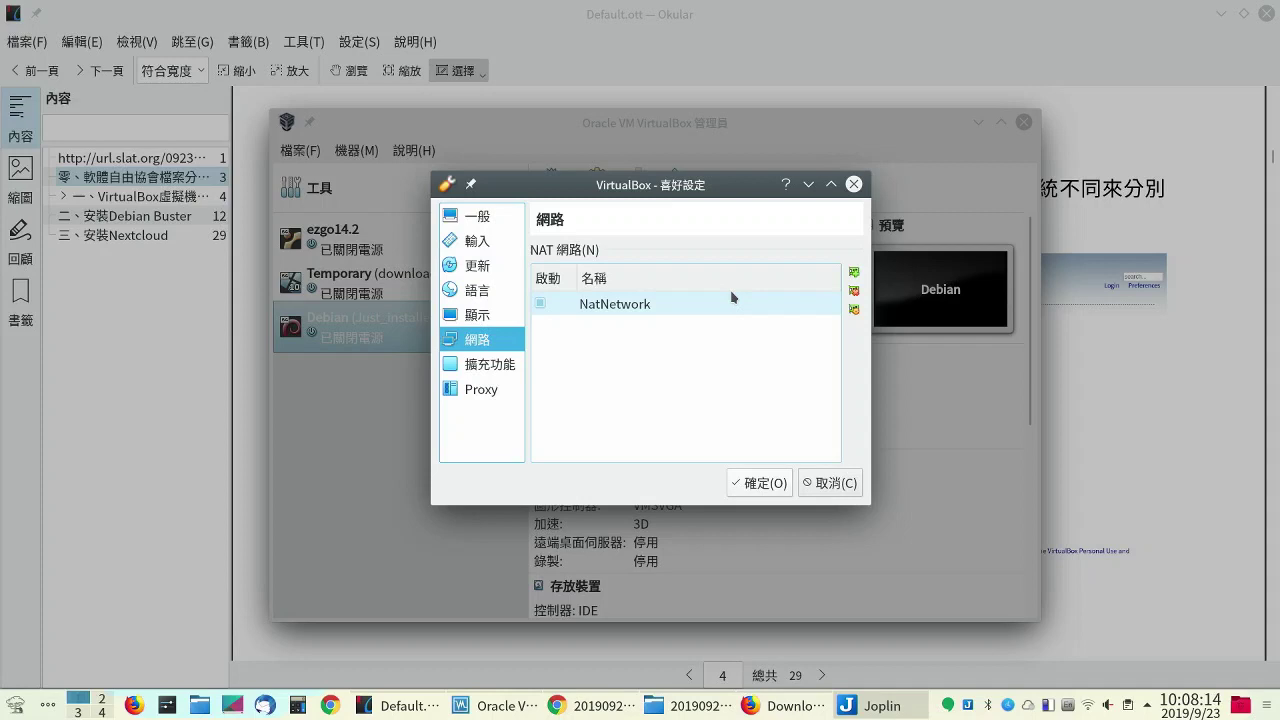
pyautogui.click(732, 300)
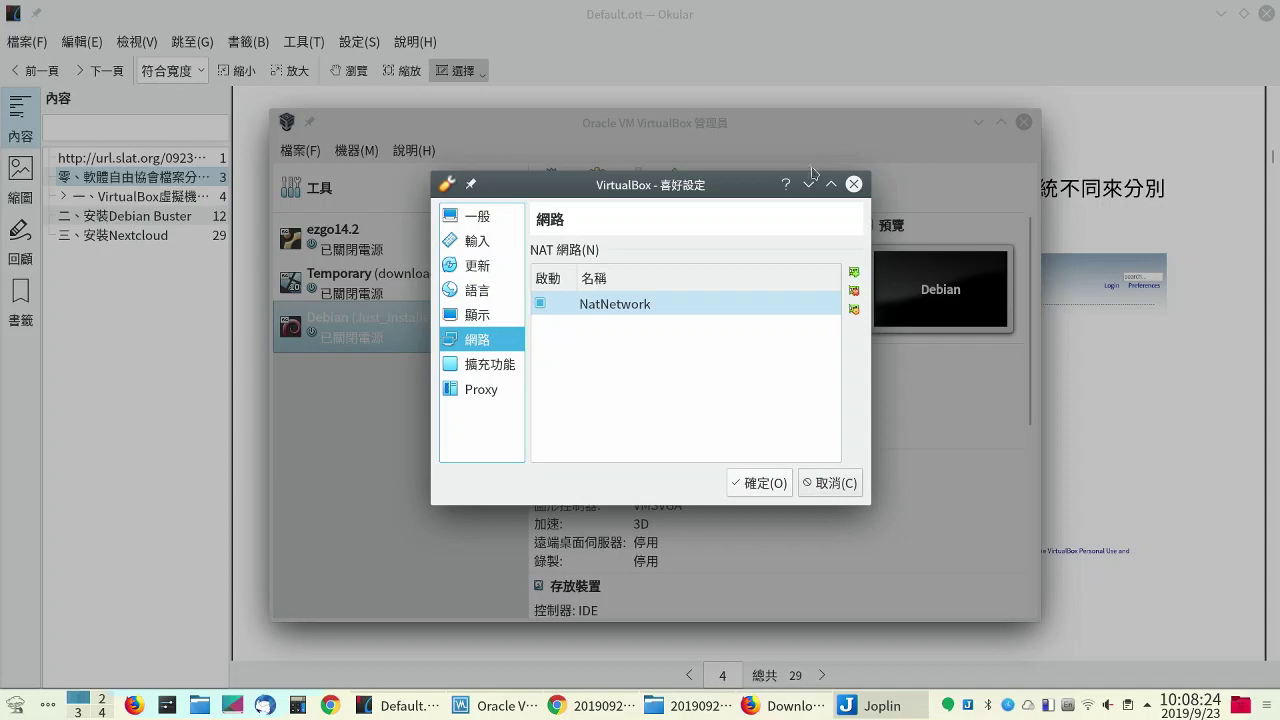
pyautogui.click(853, 184)
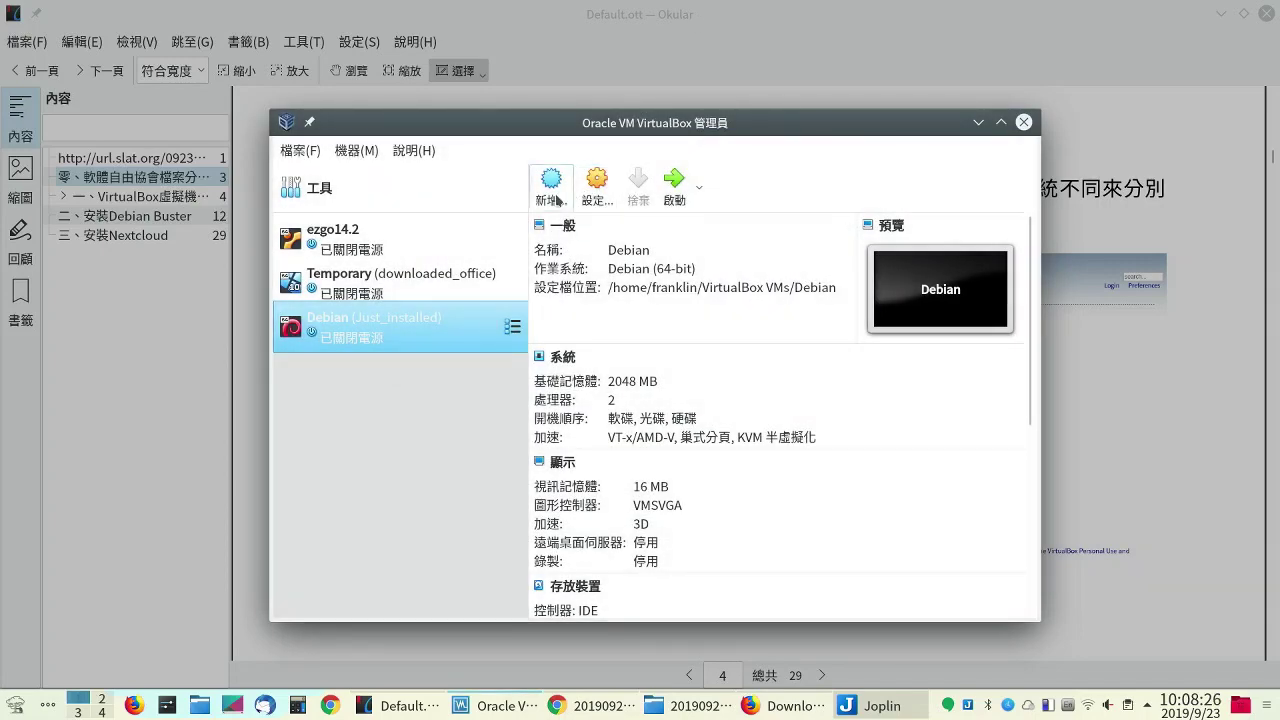
# - Try to create a new virtual machine named Debian with type Linux and version Debian (64-bit)
pyautogui.click(552, 190)
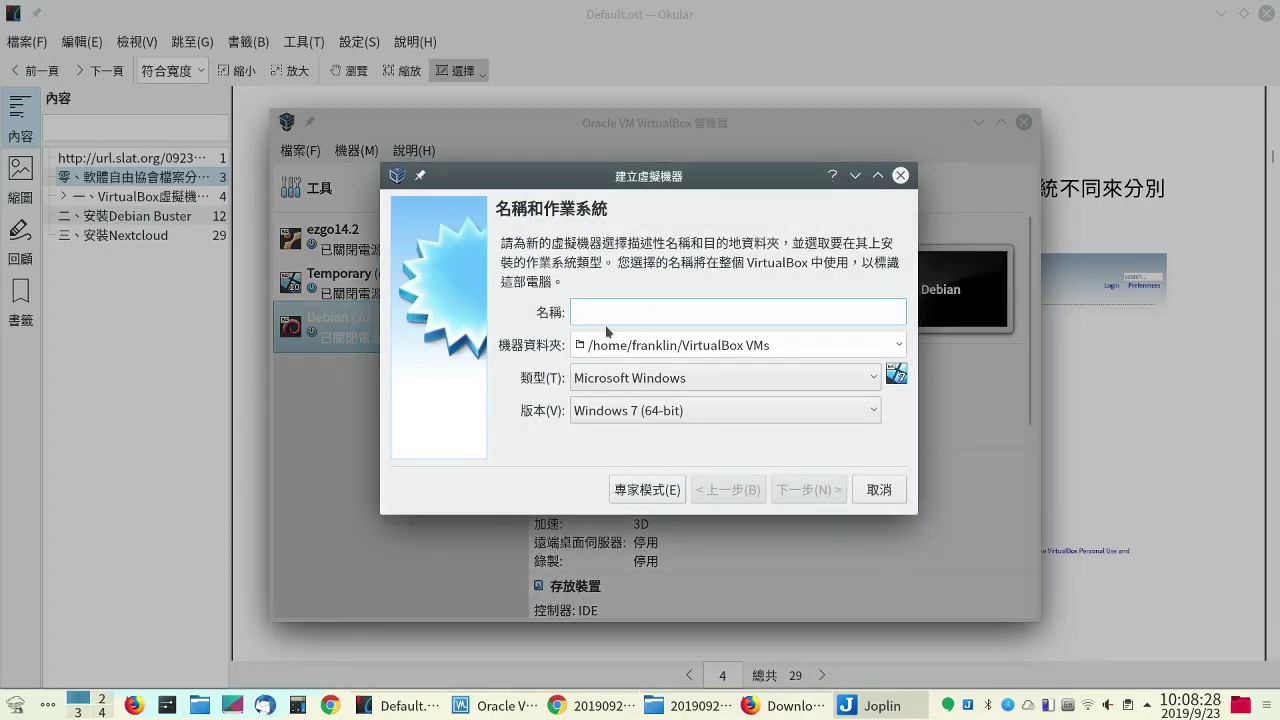
pyautogui.write('Debian')
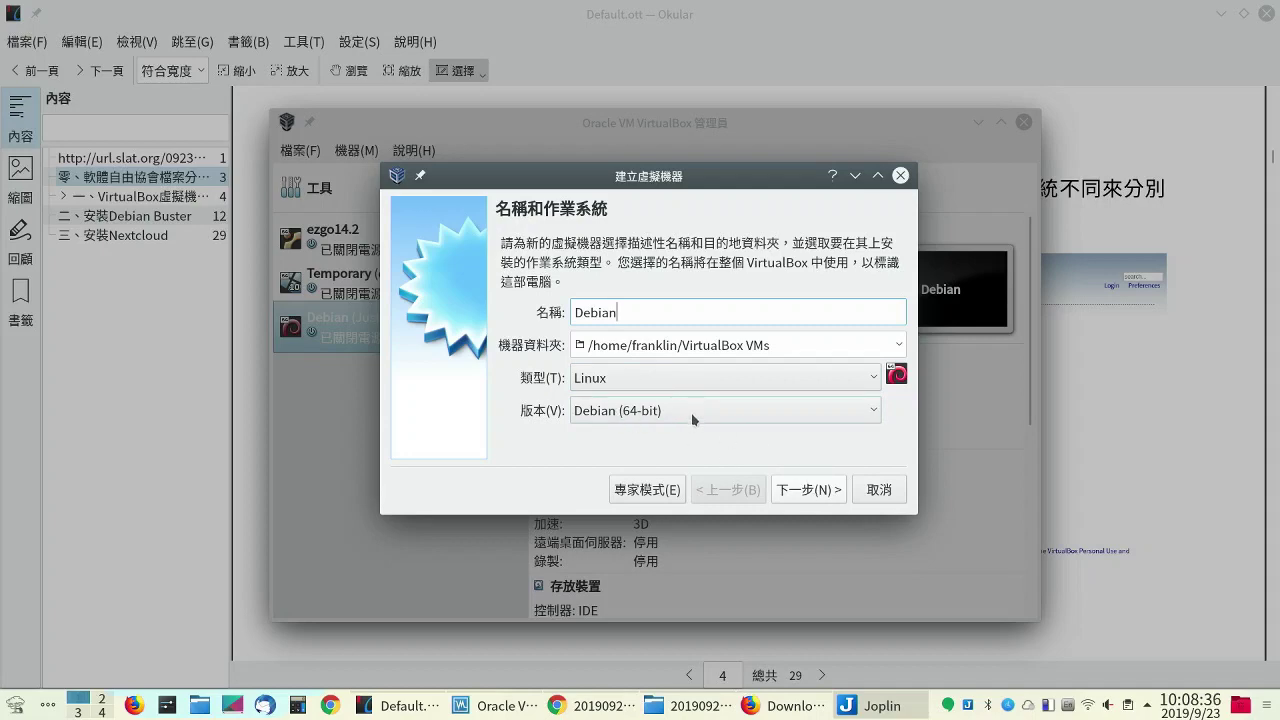
pyautogui.click(797, 492)
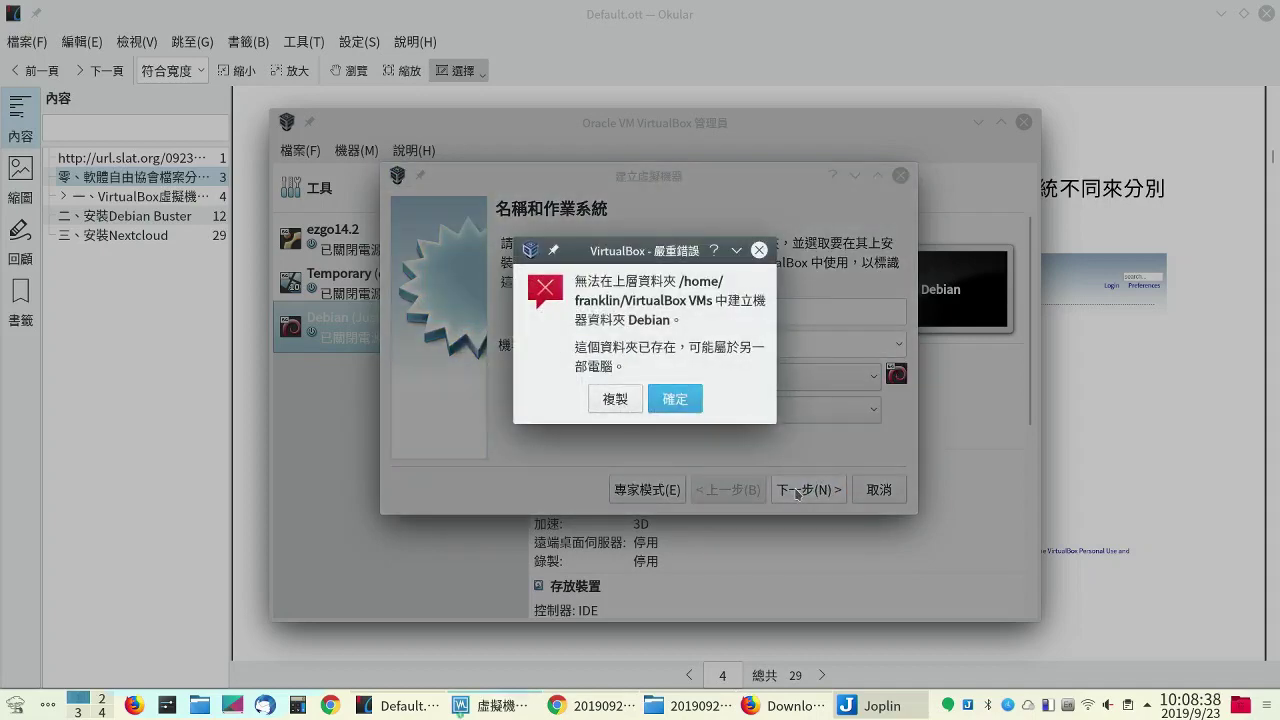
pyautogui.click(612, 400)
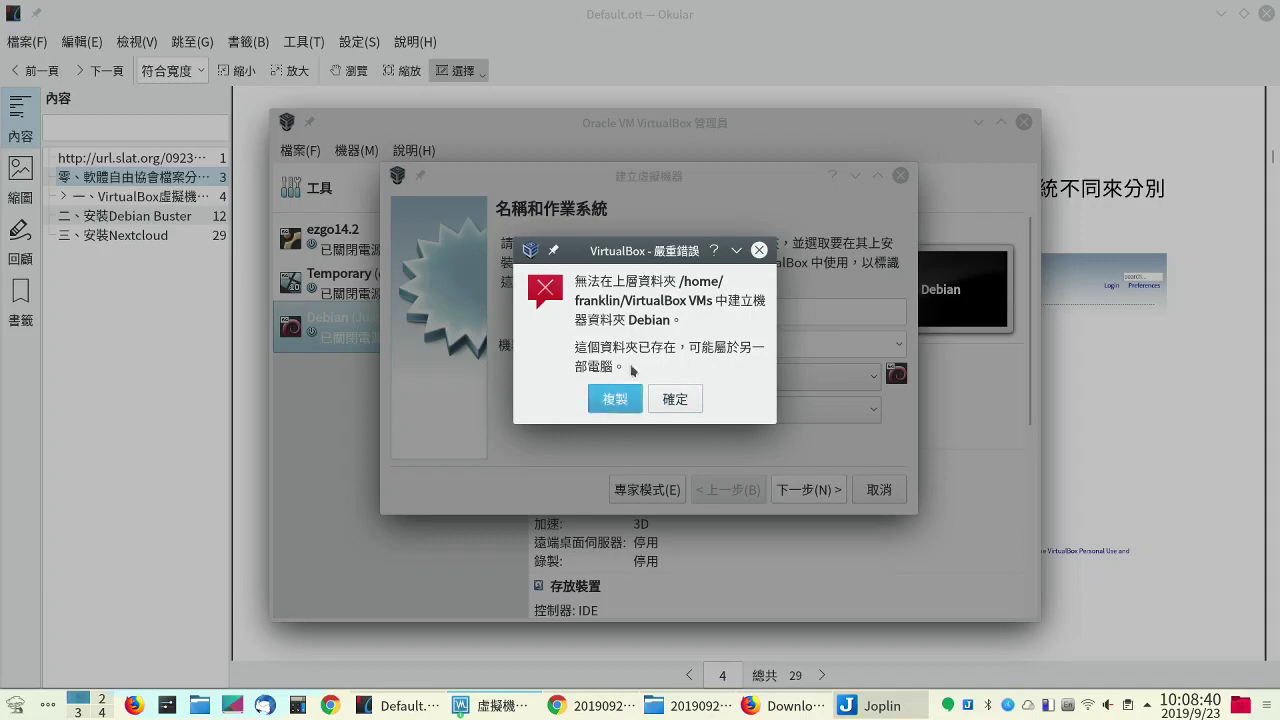
pyautogui.click(675, 399)
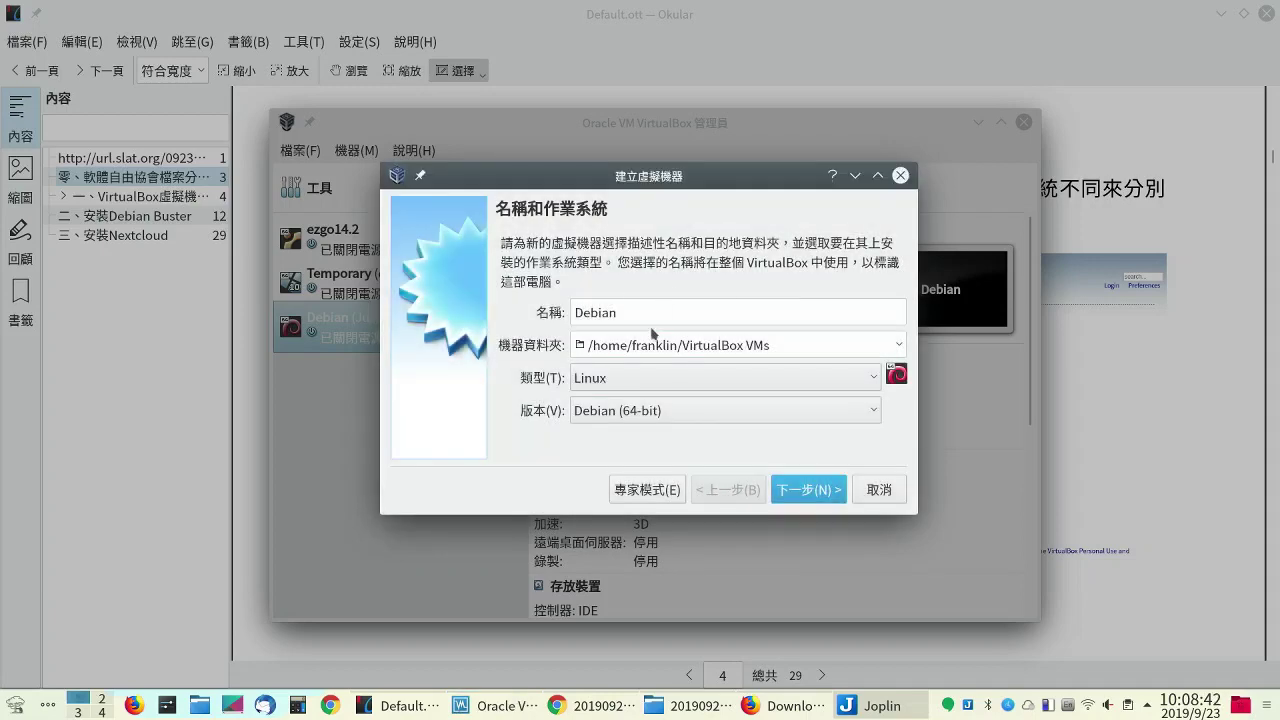
# - Change the new virtual machine's name to Debian-0923 and allocate 4096 MB of memory to it
pyautogui.click(626, 301)
pyautogui.write('-0923')
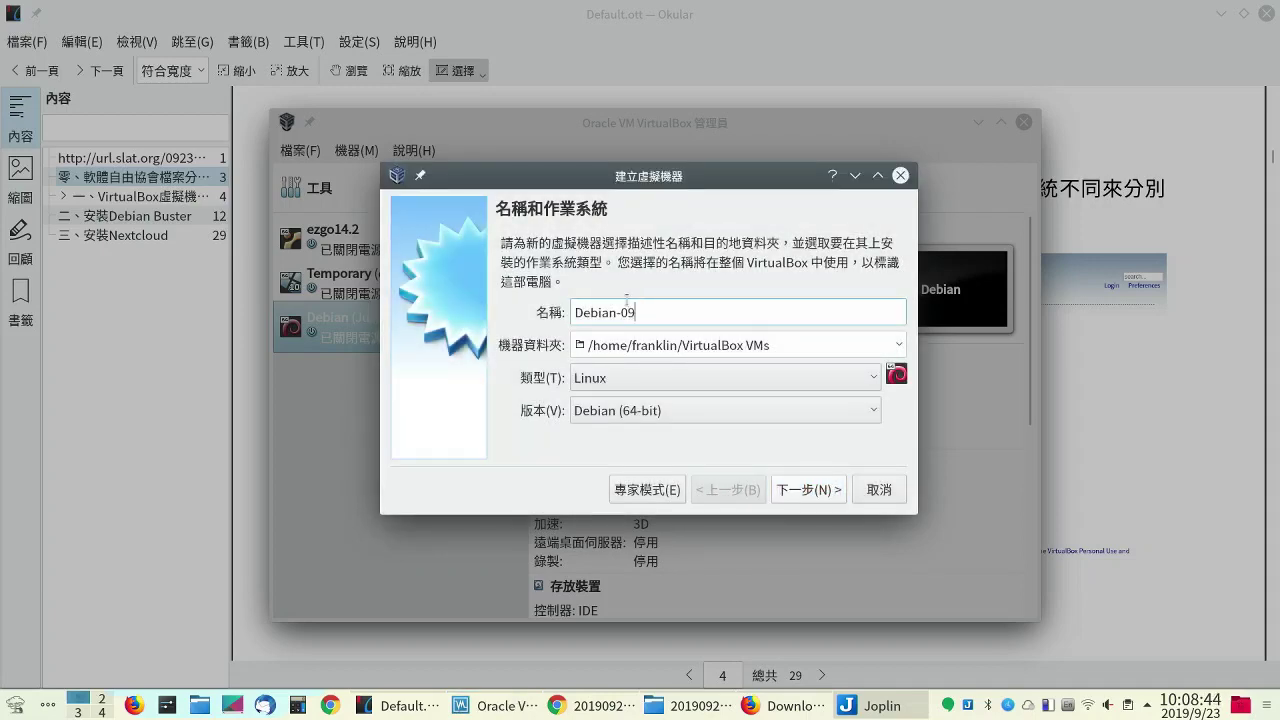
pyautogui.click(803, 492)
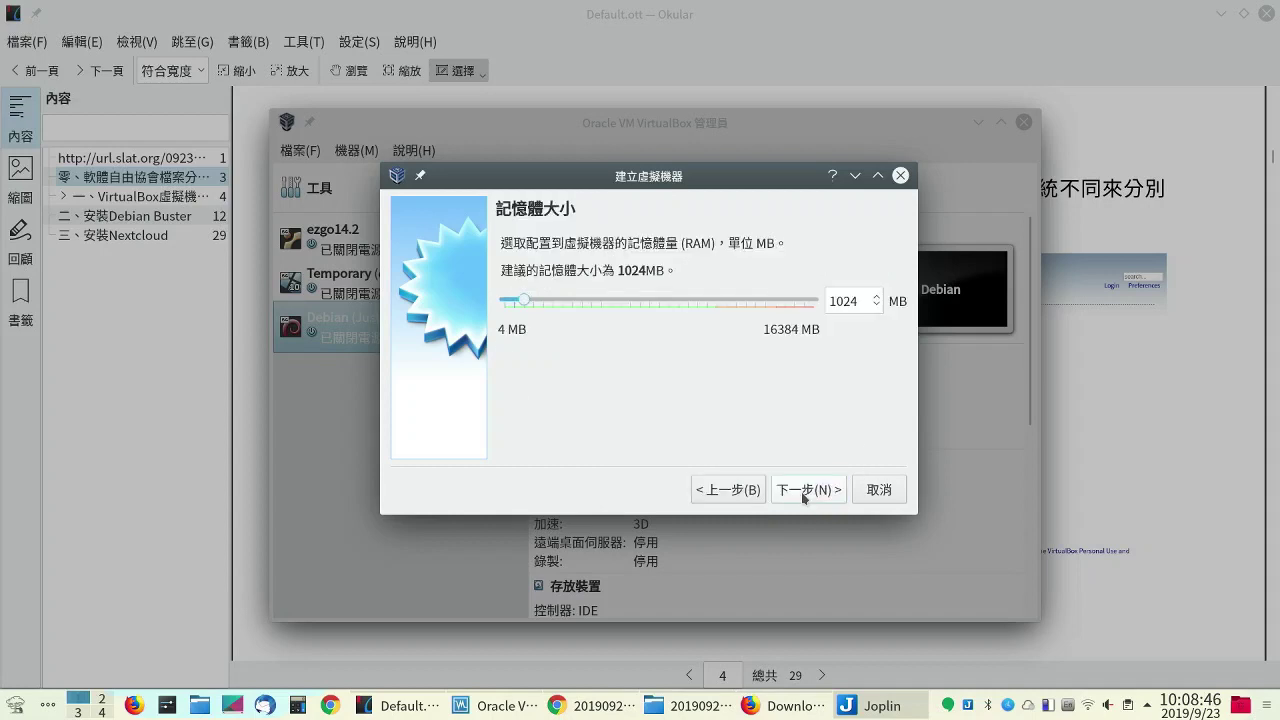
pyautogui.moveTo(524, 299); pyautogui.dragTo(580, 295)
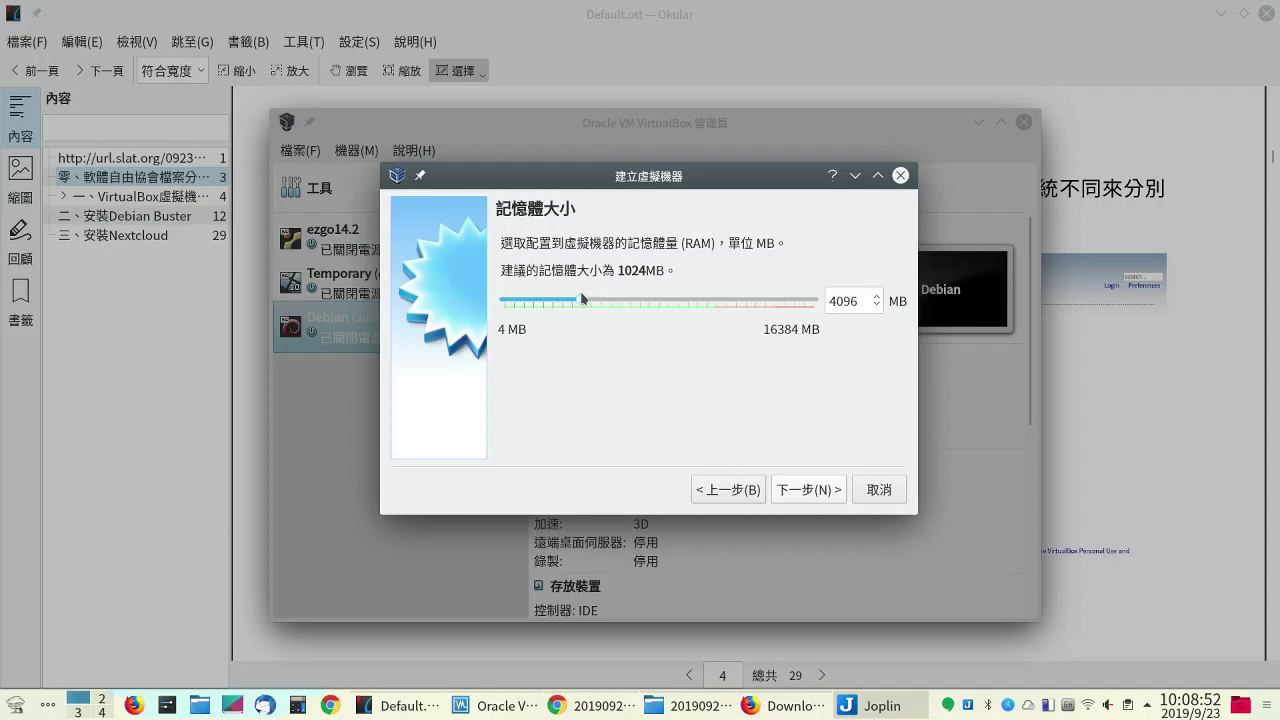
pyautogui.click(815, 490)
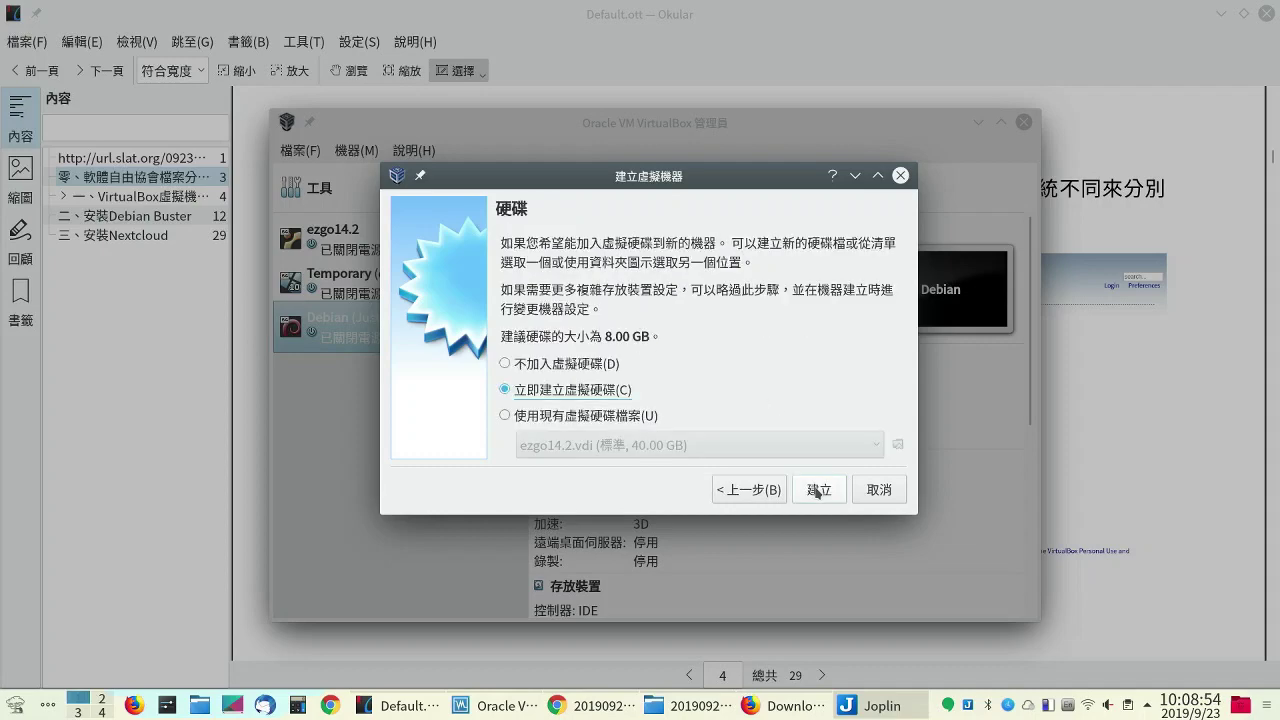
# - Create a dynamically allocated 50 GB virtual hard disk, Debian-0923.vdi, for the new virtual machine
pyautogui.click(818, 490)
pyautogui.click(816, 486)
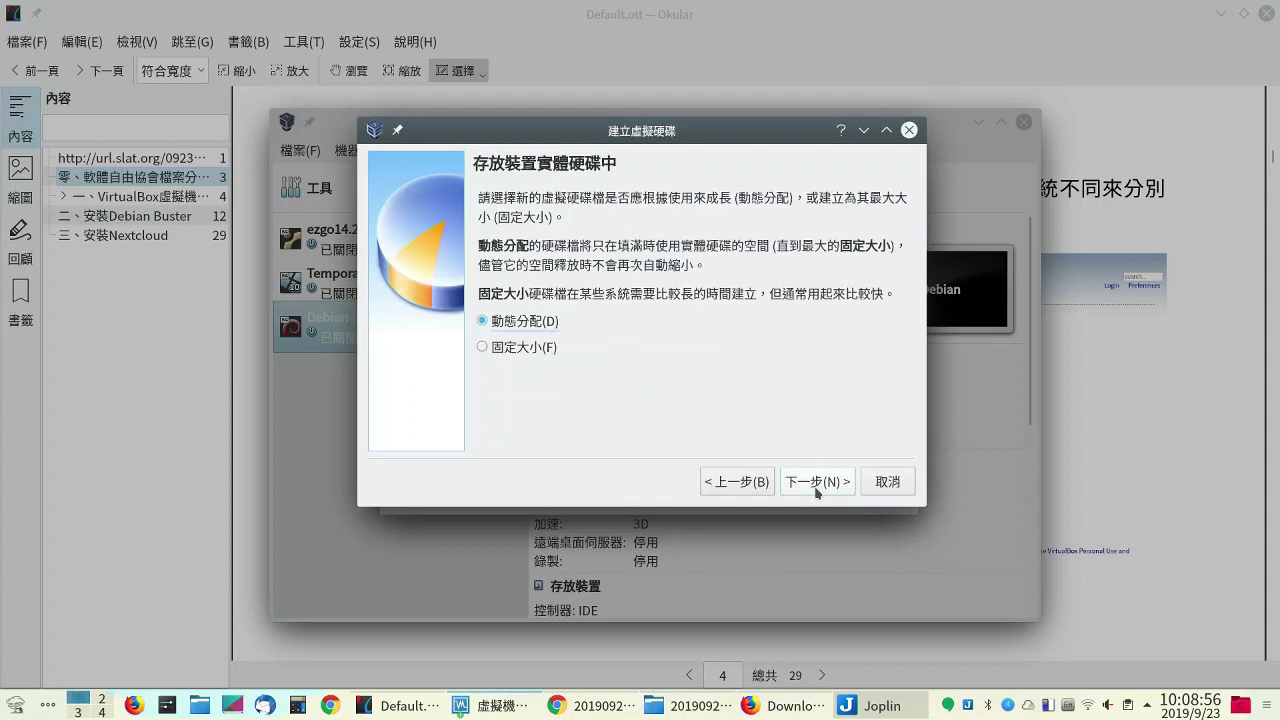
pyautogui.click(816, 484)
pyautogui.doubleClick(856, 328)
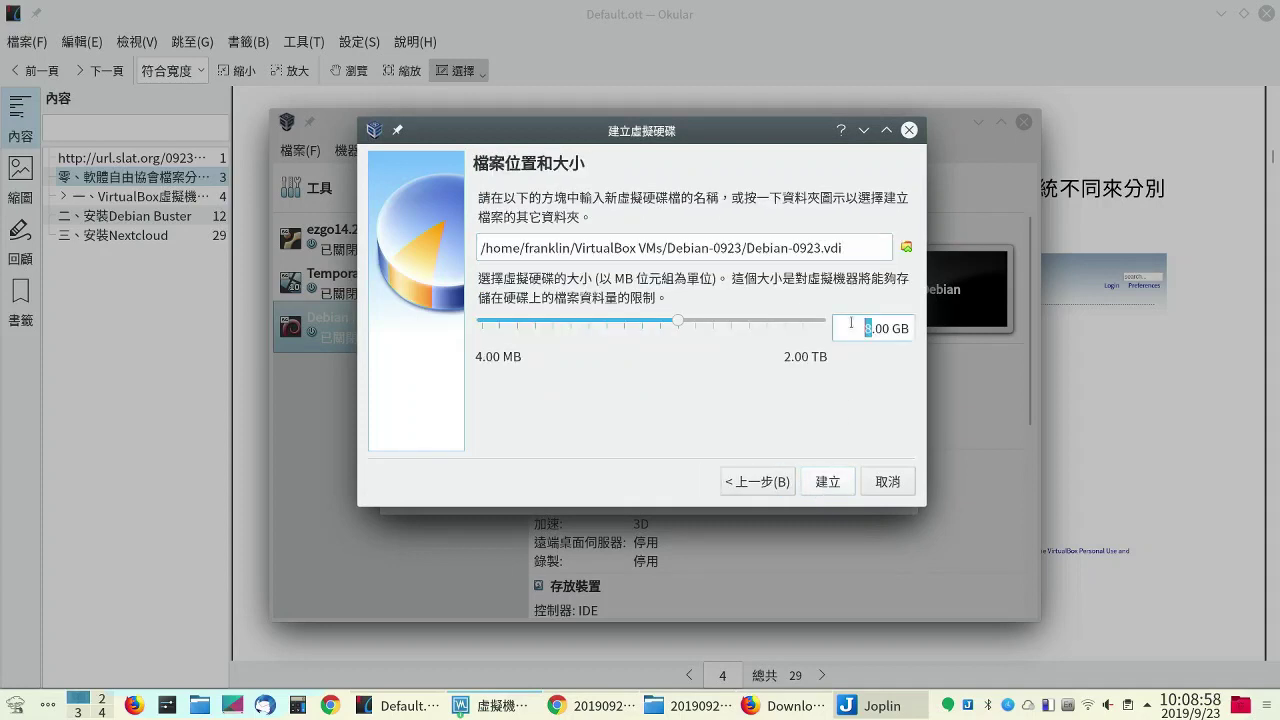
pyautogui.write('50')
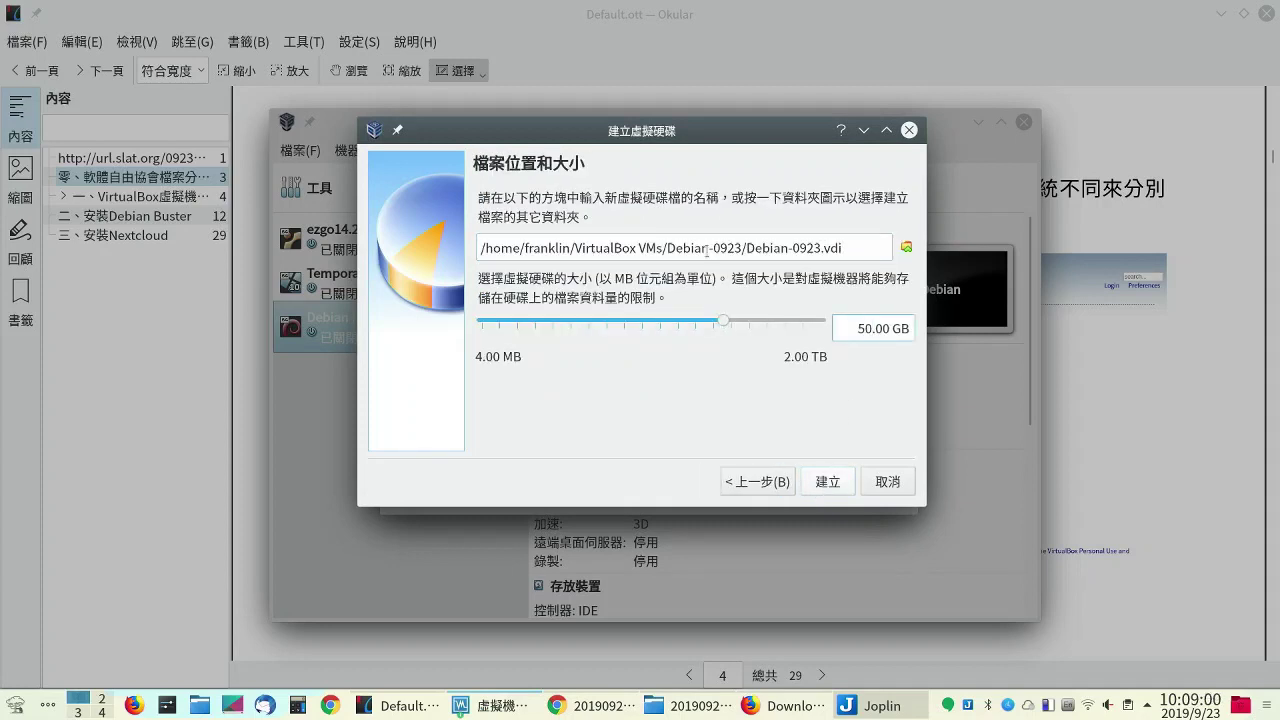
pyautogui.click(819, 489)
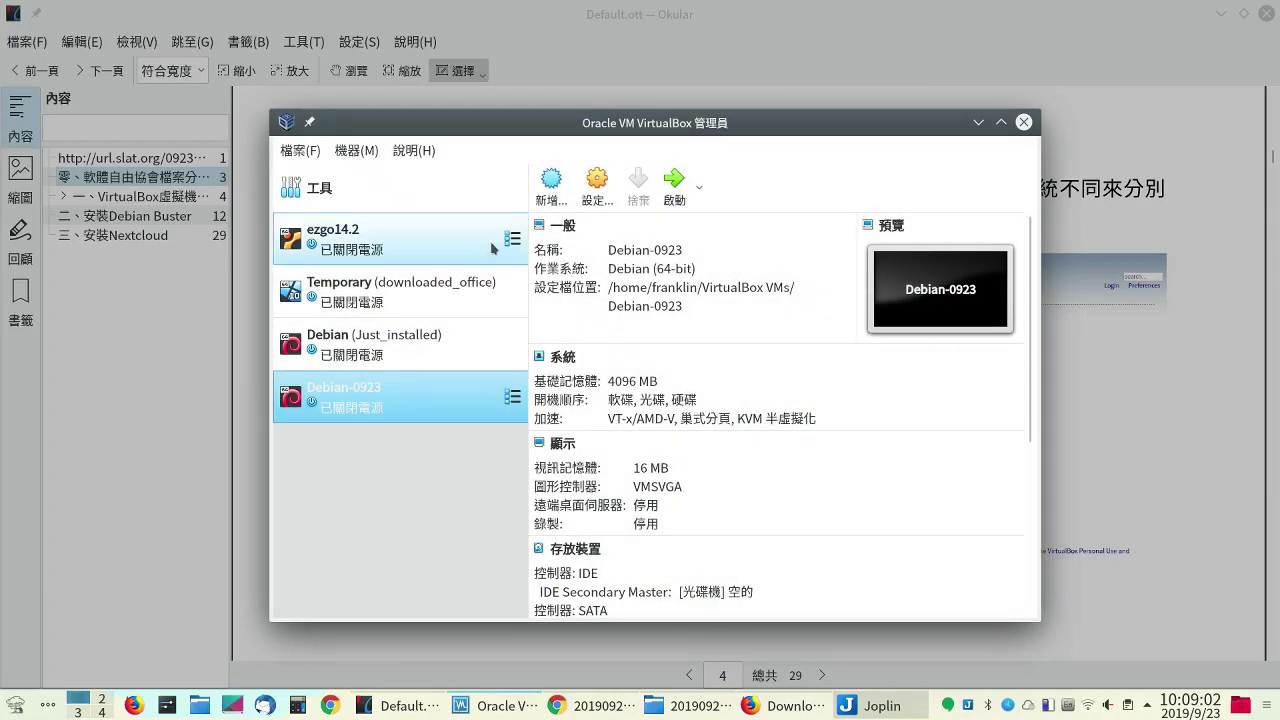
# - Try to set the processor count of the Debian-0923 virtual machine to 2 in its system settings
pyautogui.click(598, 184)
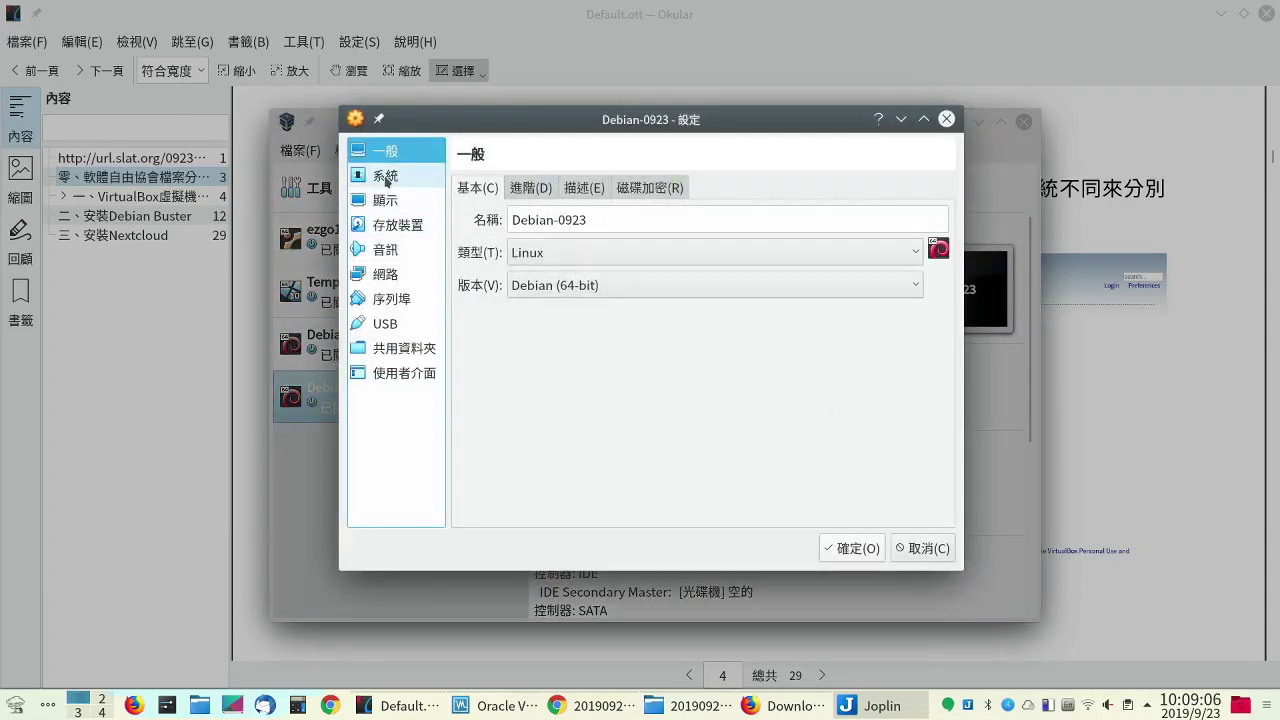
pyautogui.click(387, 179)
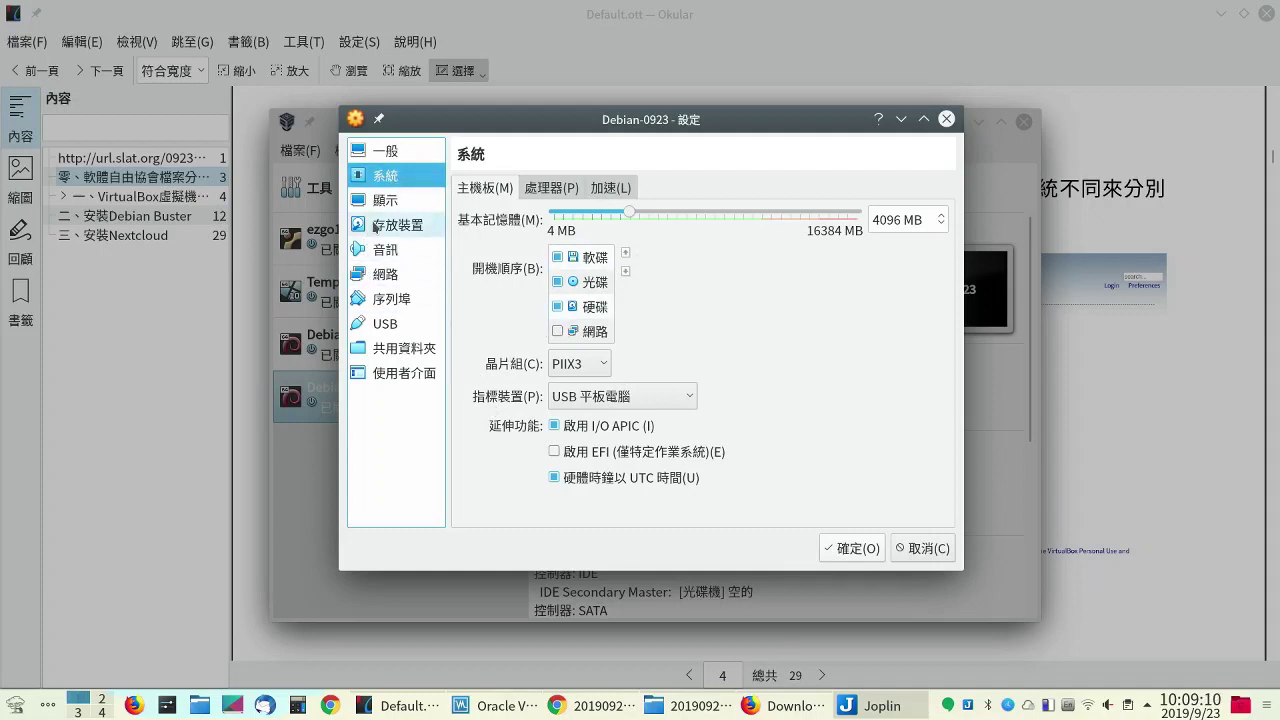
pyautogui.click(553, 190)
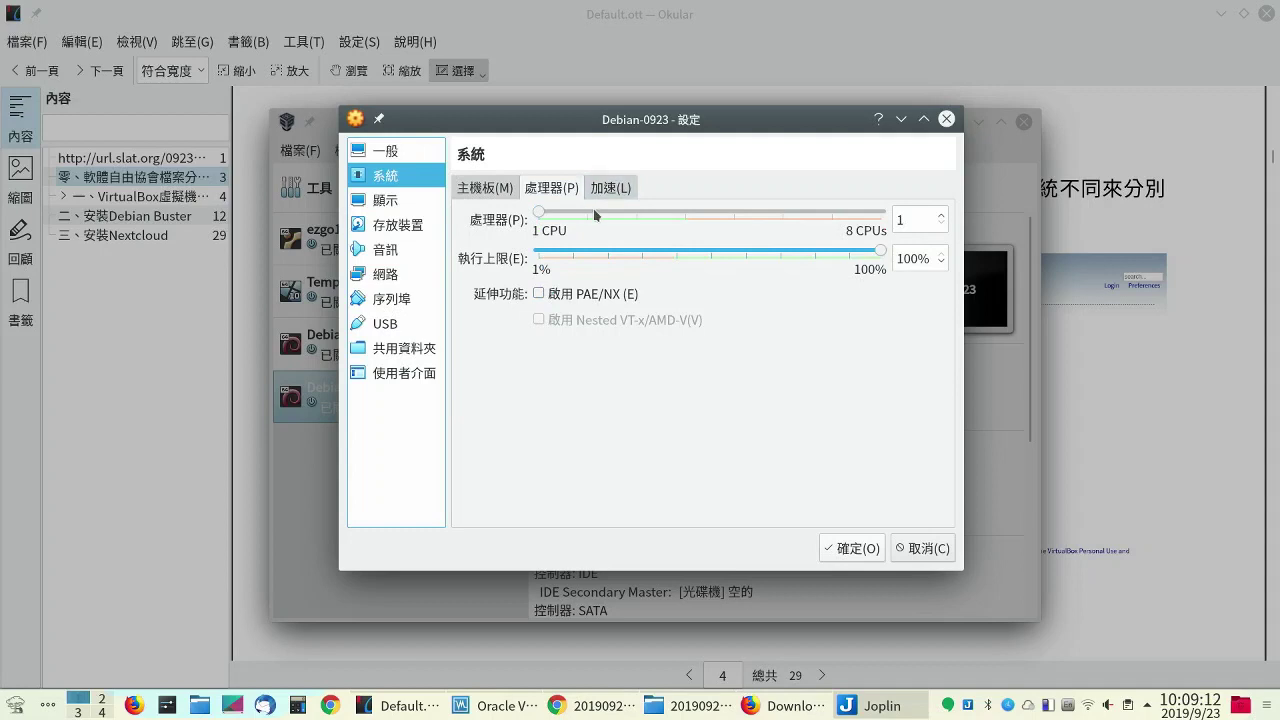
pyautogui.click(590, 213)
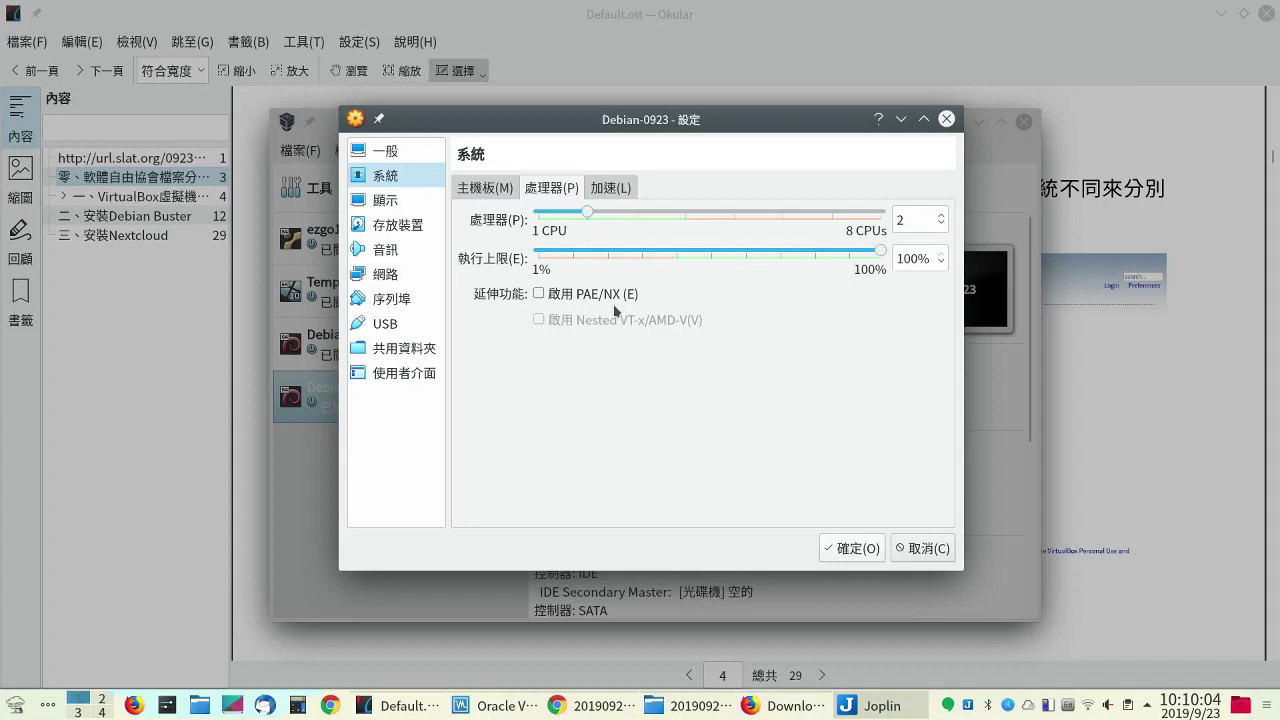
pyautogui.click(312, 551)
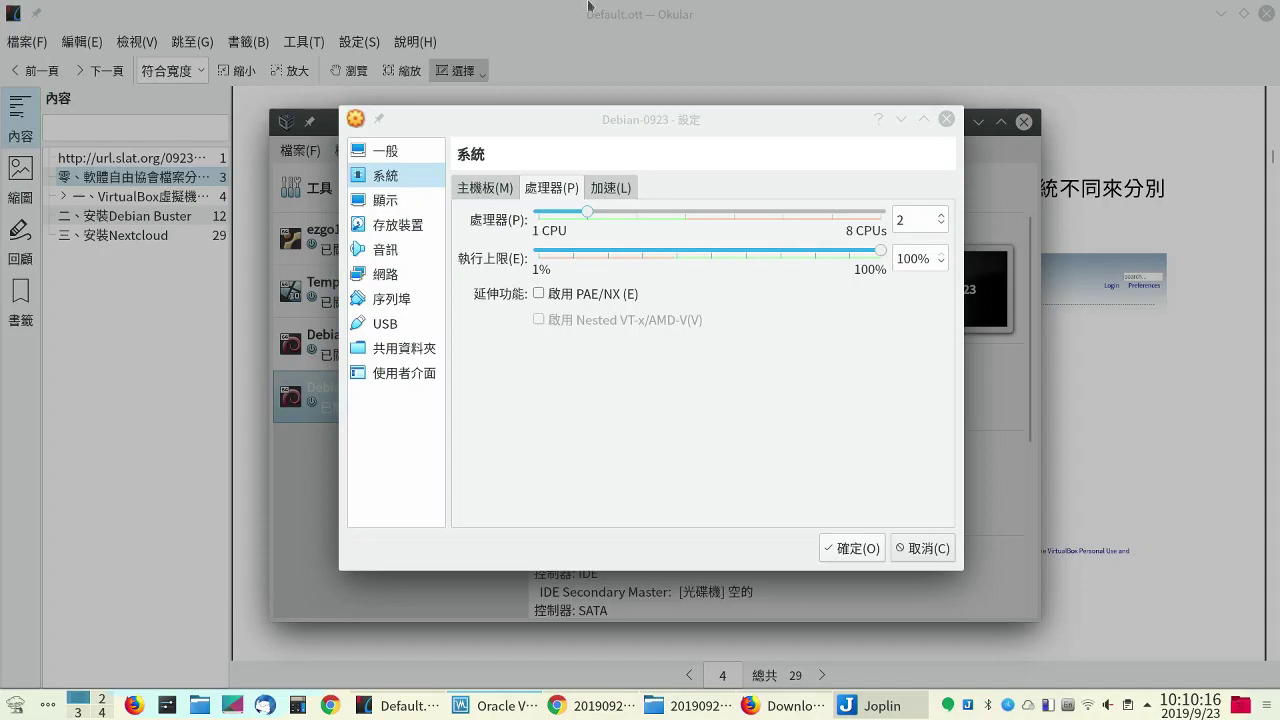
pyautogui.click(902, 128)
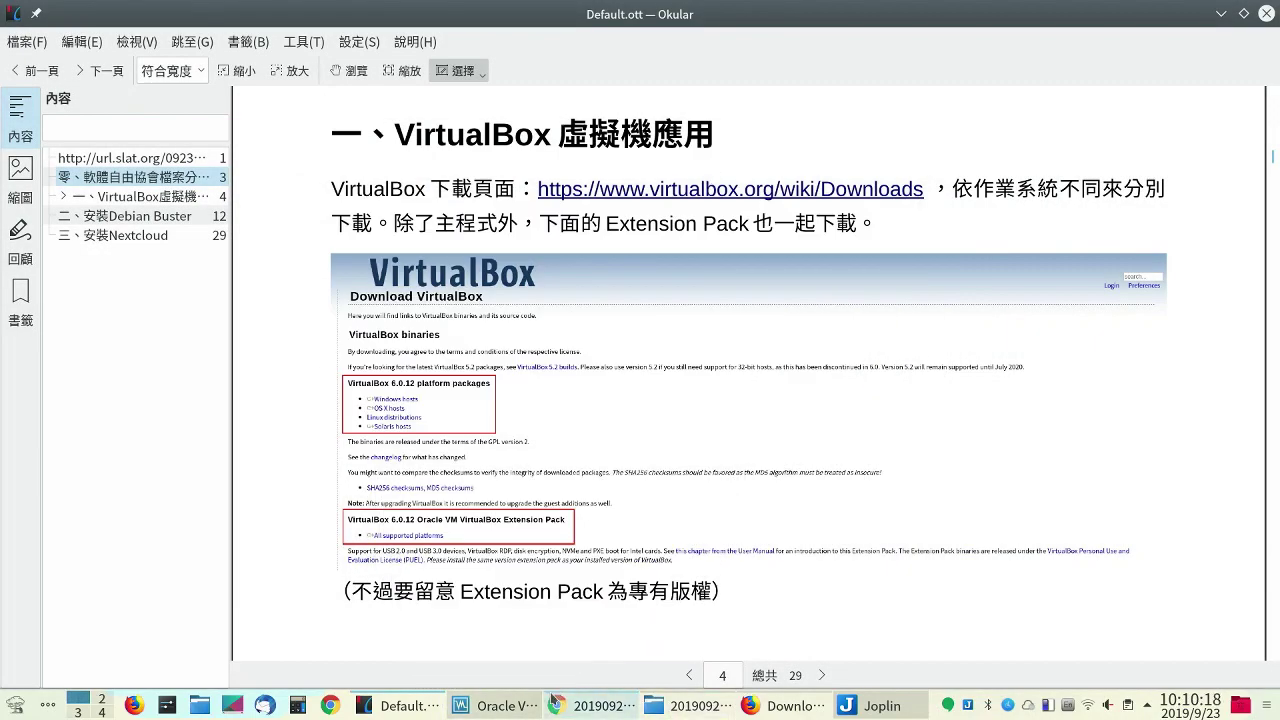
pyautogui.click(490, 705)
pyautogui.click(946, 119)
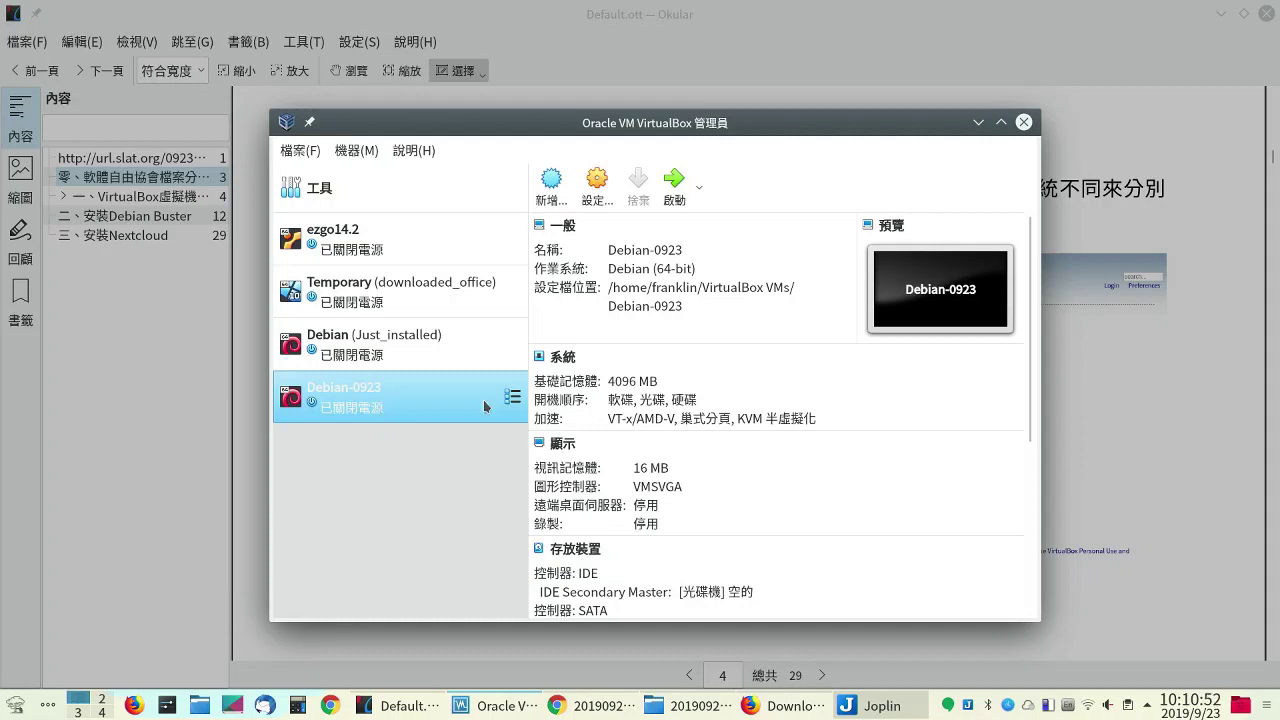
# - Set the Debian-0923 virtual machine's optical drive to IDE Primary Master and insert debian-10.1.0-amd64-netinst.iso
pyautogui.click(600, 190)
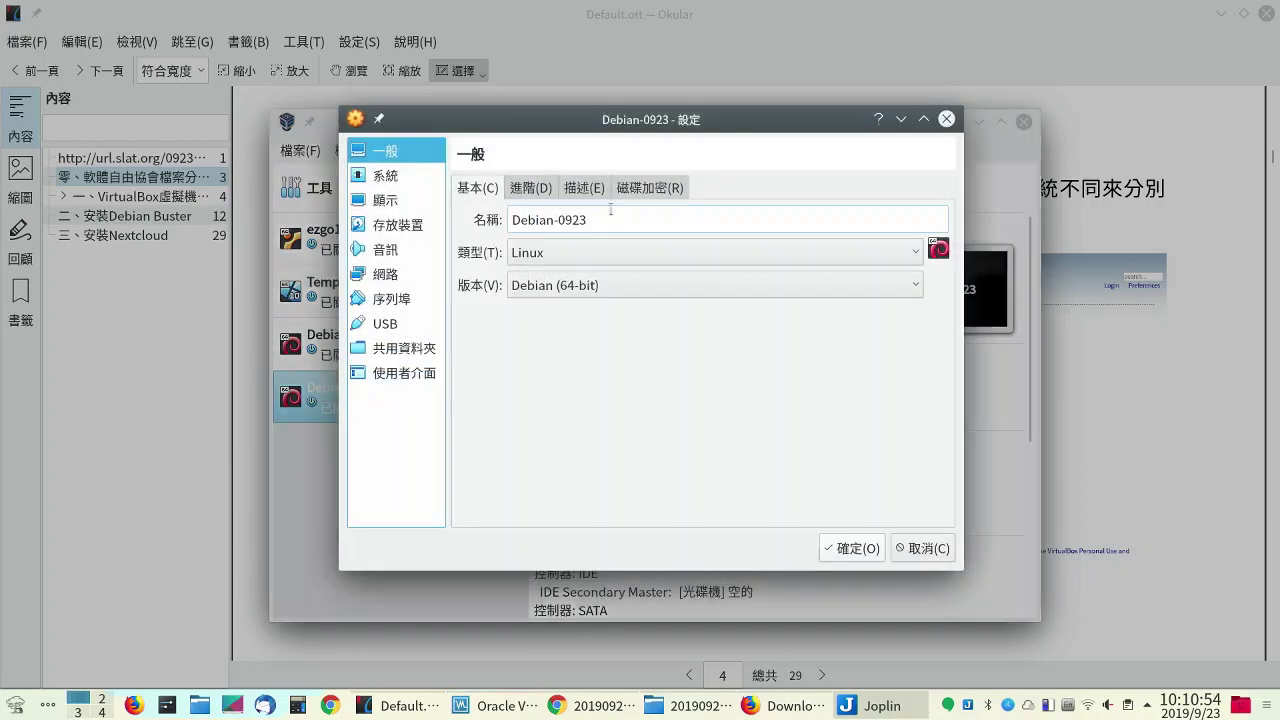
pyautogui.click(410, 226)
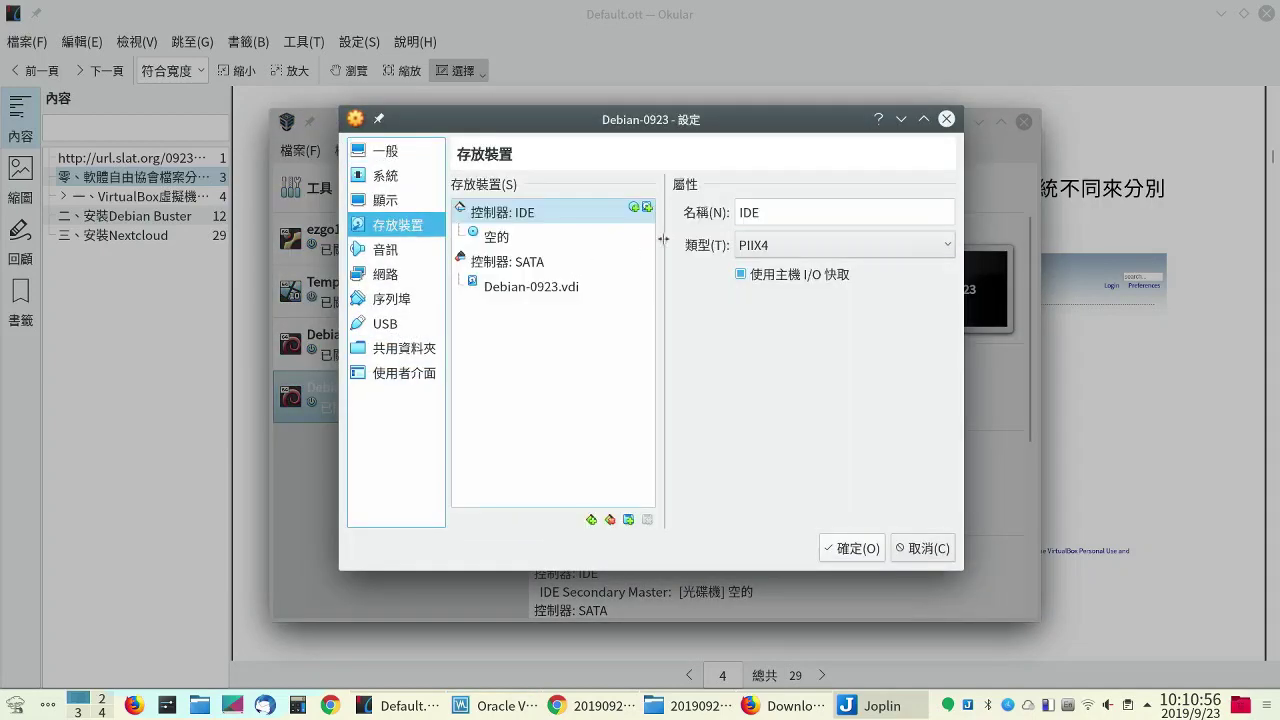
pyautogui.click(583, 240)
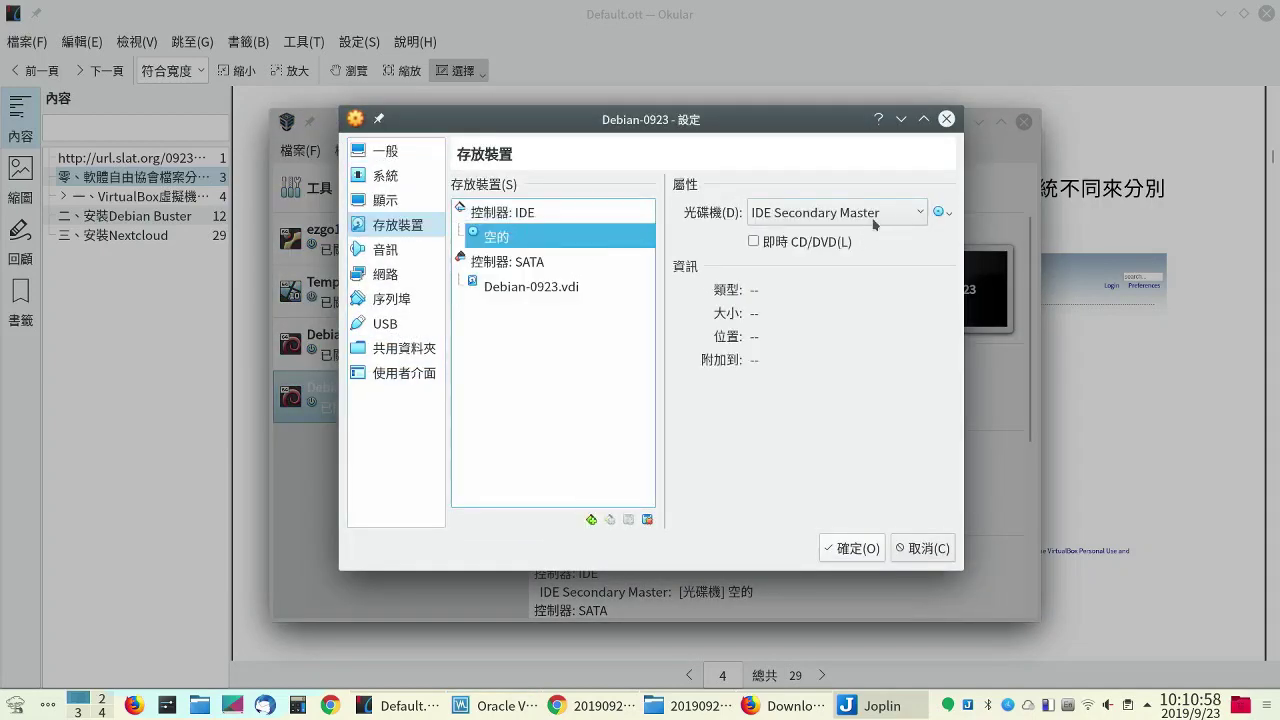
pyautogui.click(874, 222)
pyautogui.click(874, 240)
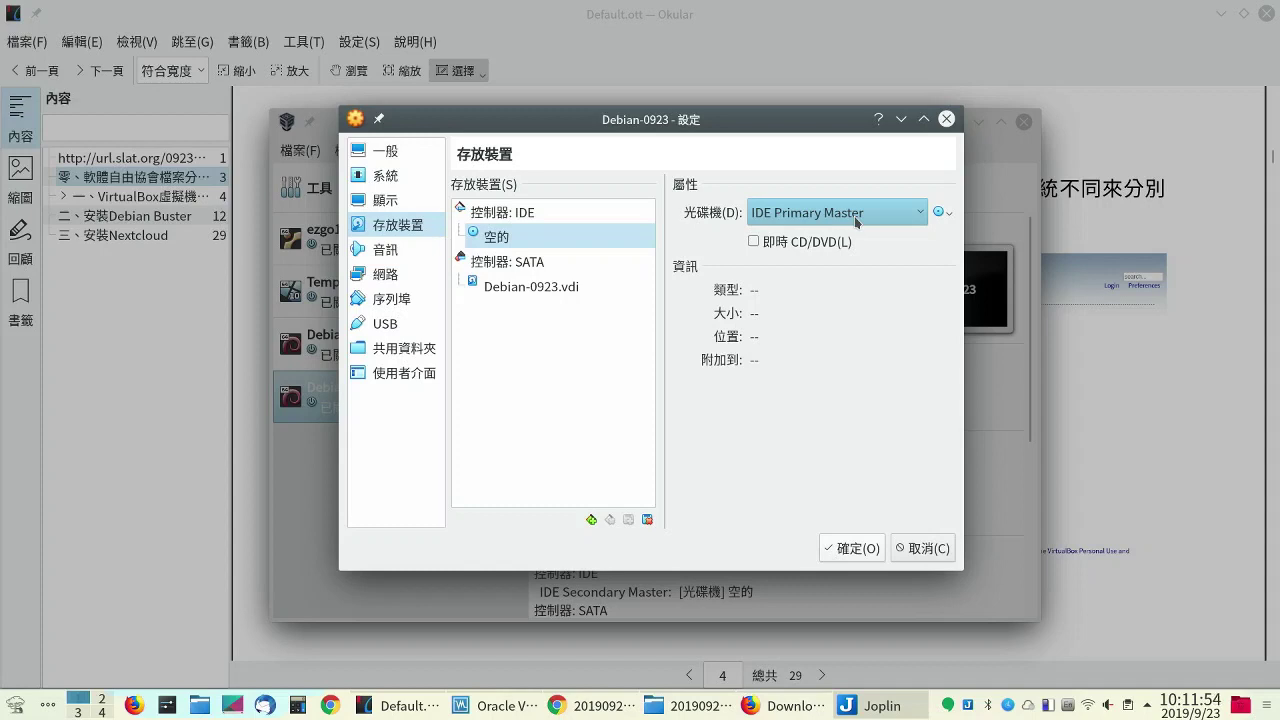
pyautogui.click(942, 212)
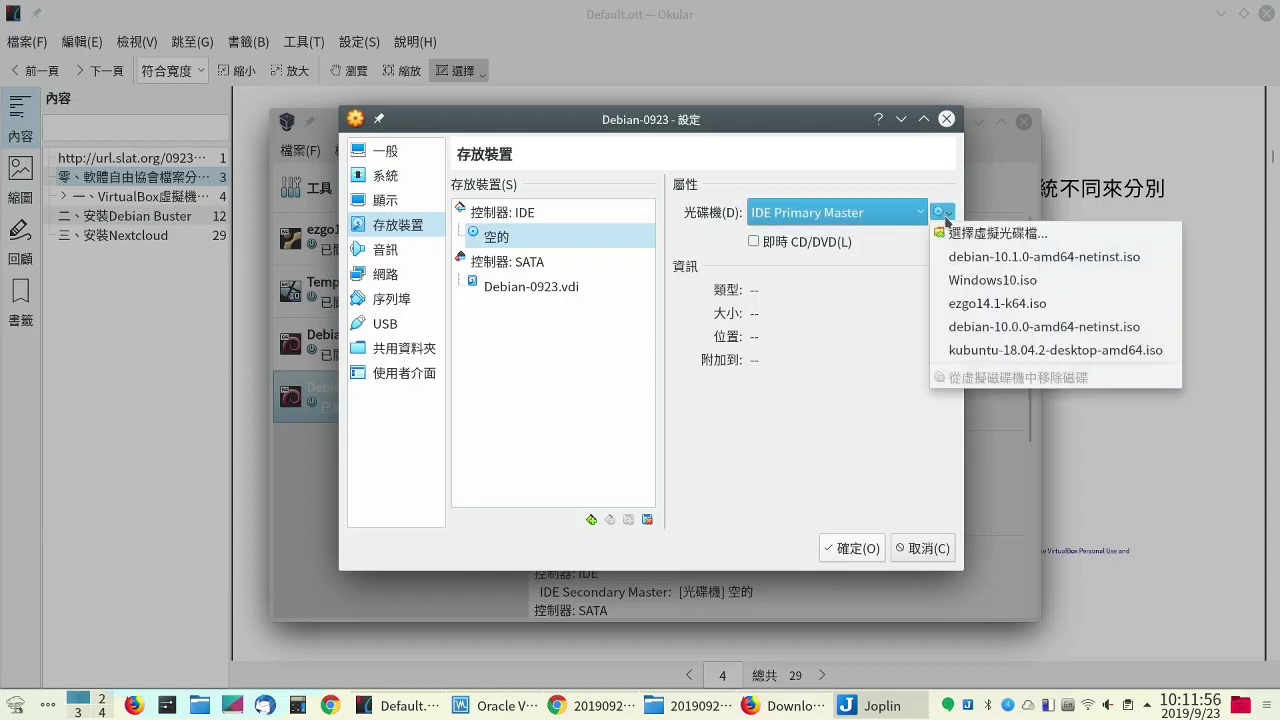
pyautogui.click(990, 257)
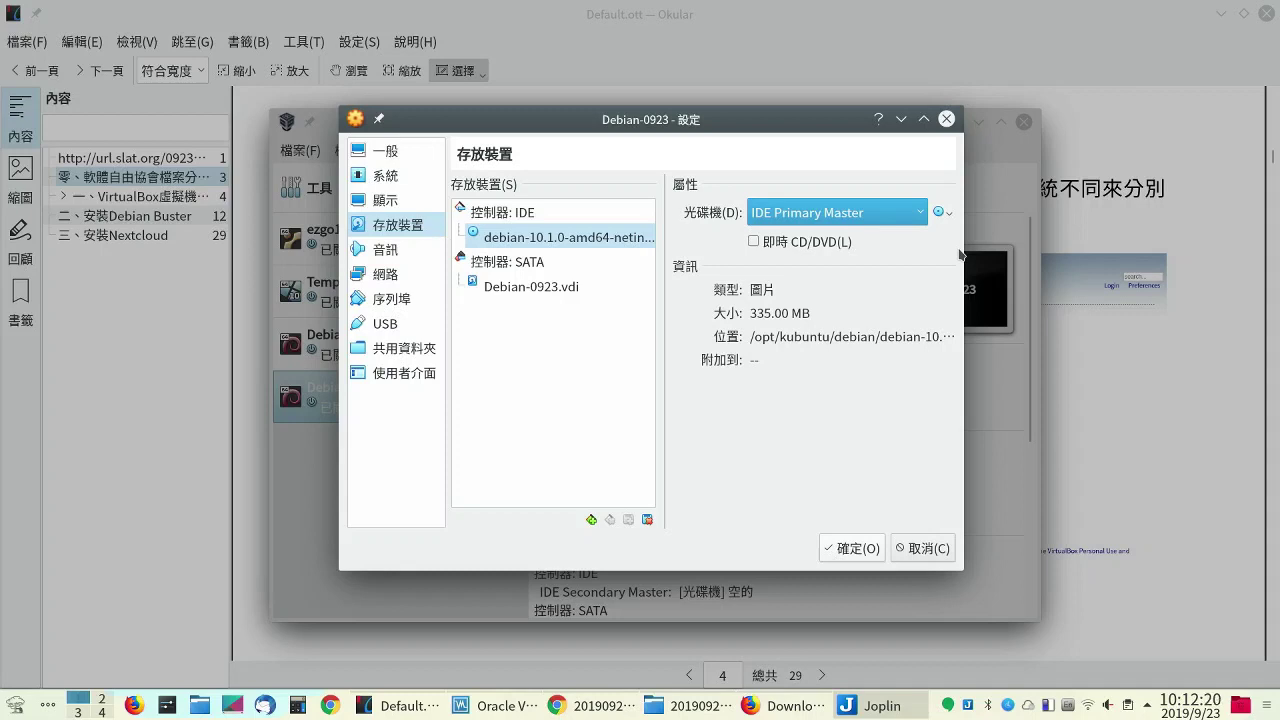
# - Attach network adapter 1 of the Debian-0923 virtual machine to NAT Network (NAT 網路)
pyautogui.click(382, 285)
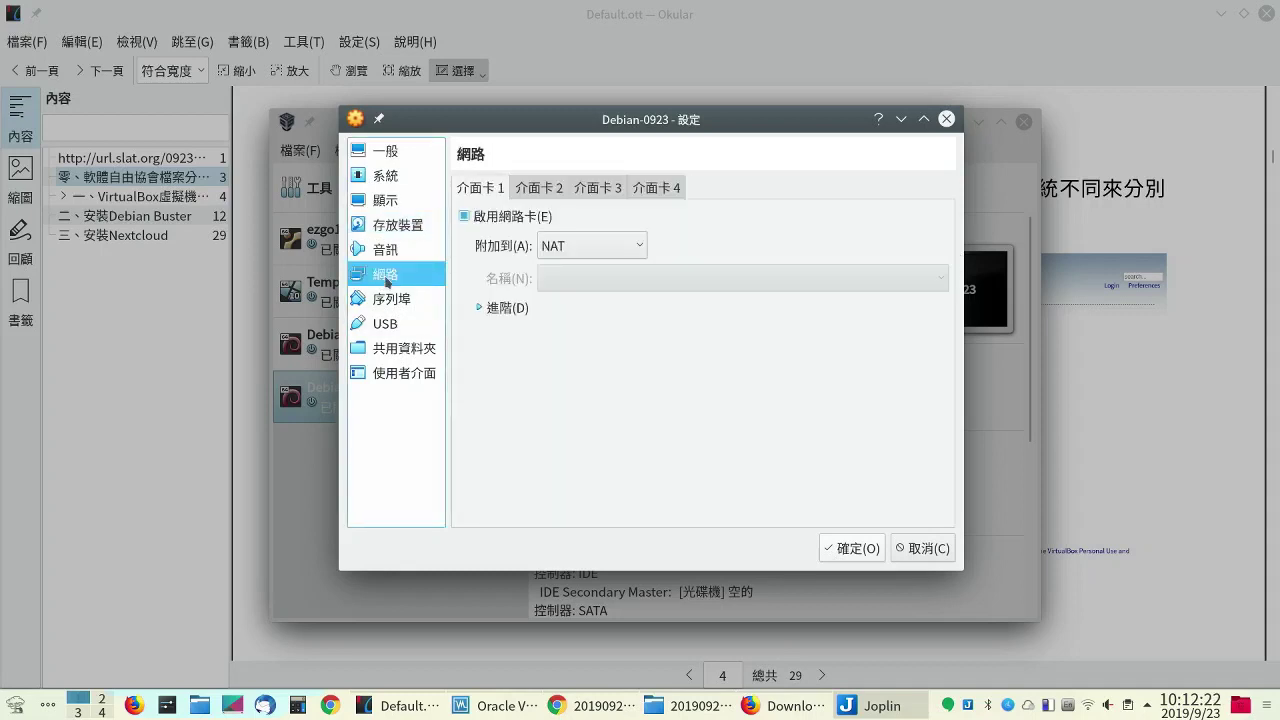
pyautogui.click(570, 247)
pyautogui.click(566, 319)
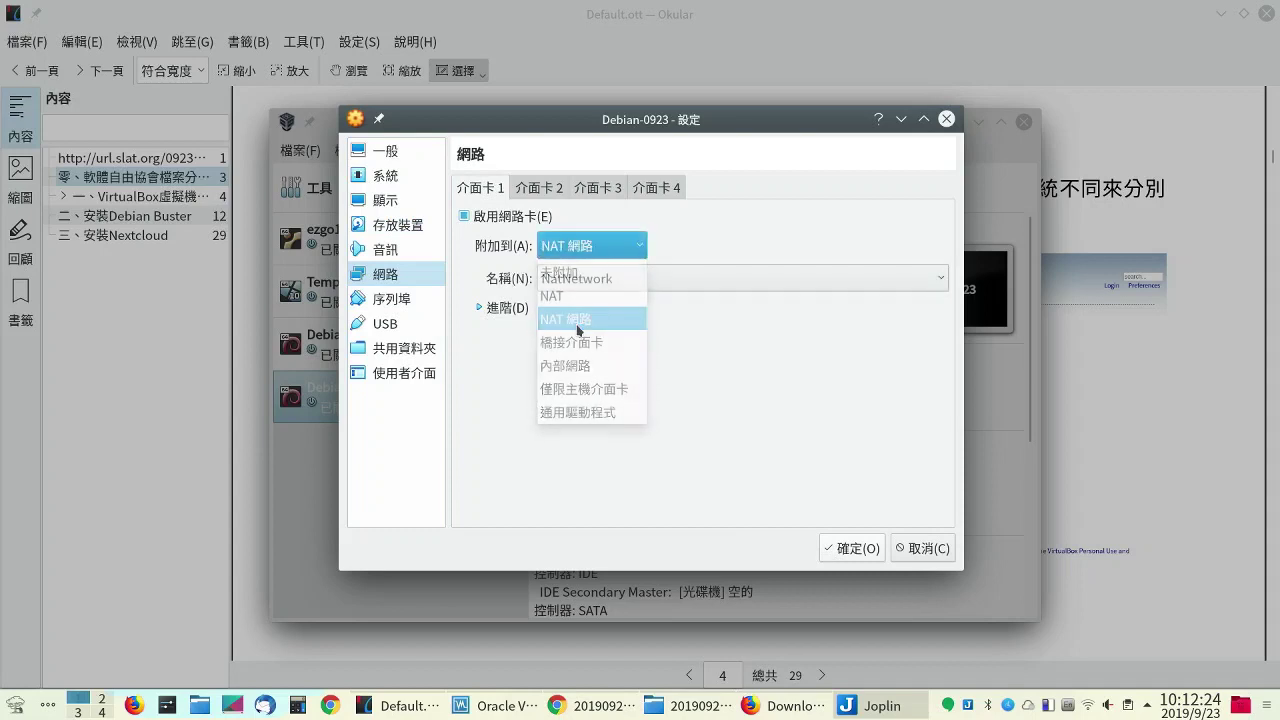
# - Enable network adapter 2 and attach it to a bridged adapter (橋接介面卡)
pyautogui.click(539, 188)
pyautogui.click(464, 216)
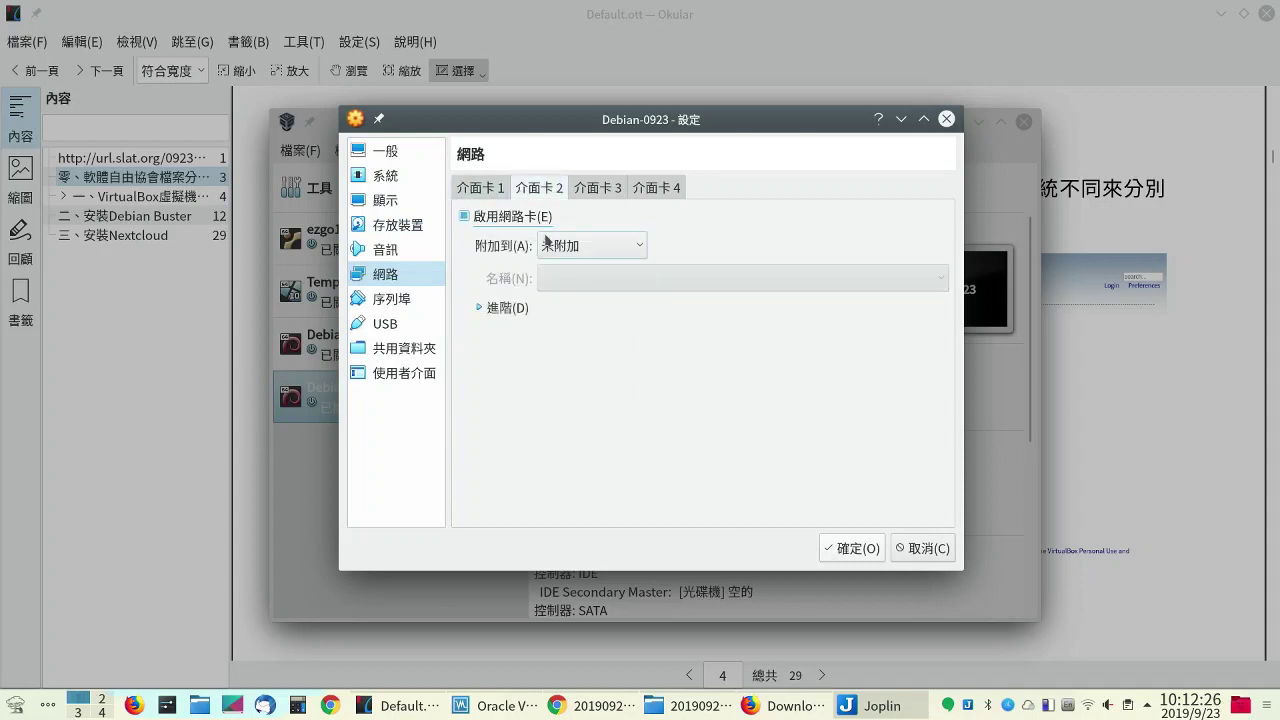
pyautogui.click(585, 245)
pyautogui.click(595, 340)
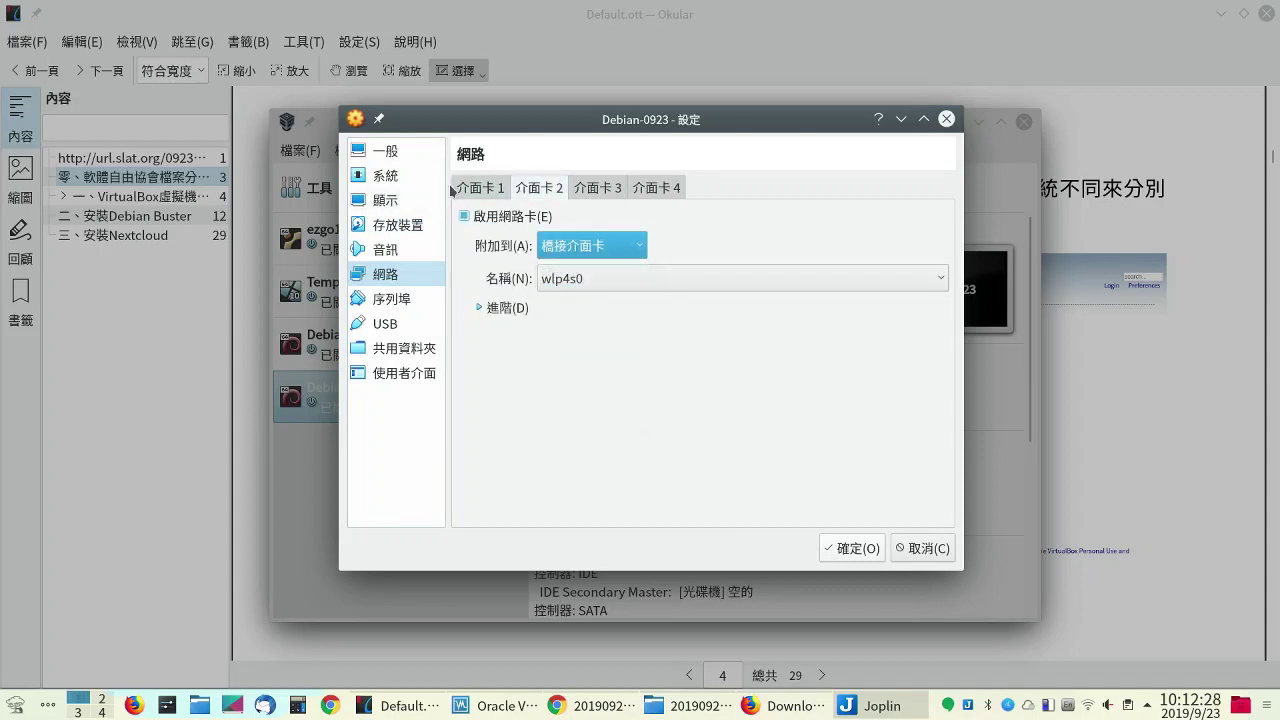
# - Save the Debian-0923 settings and start the virtual machine
pyautogui.click(480, 188)
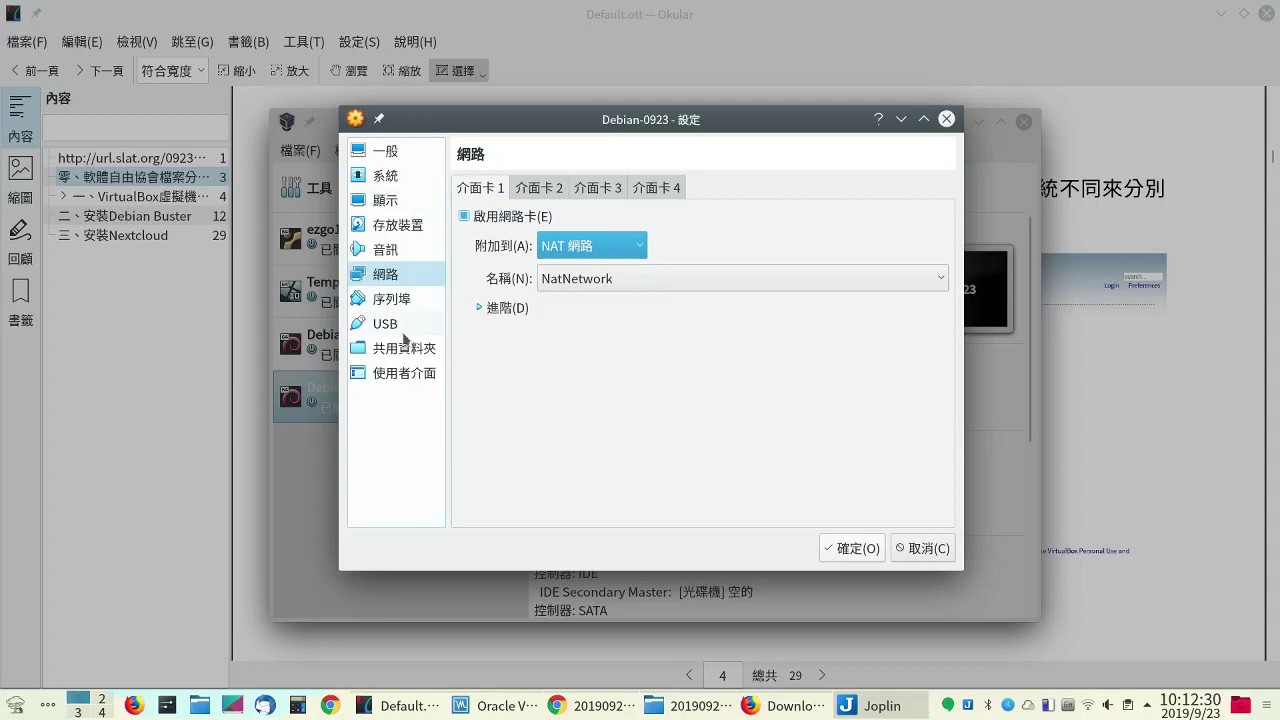
pyautogui.click(410, 226)
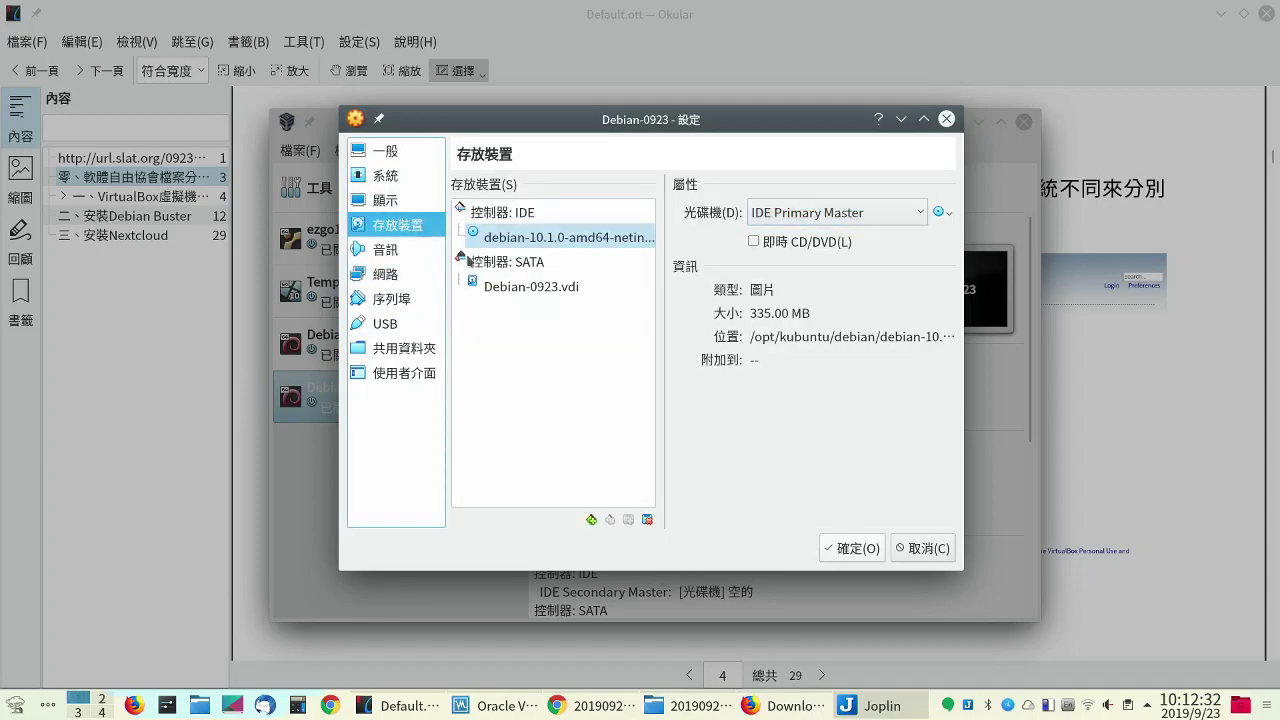
pyautogui.click(392, 299)
pyautogui.click(866, 548)
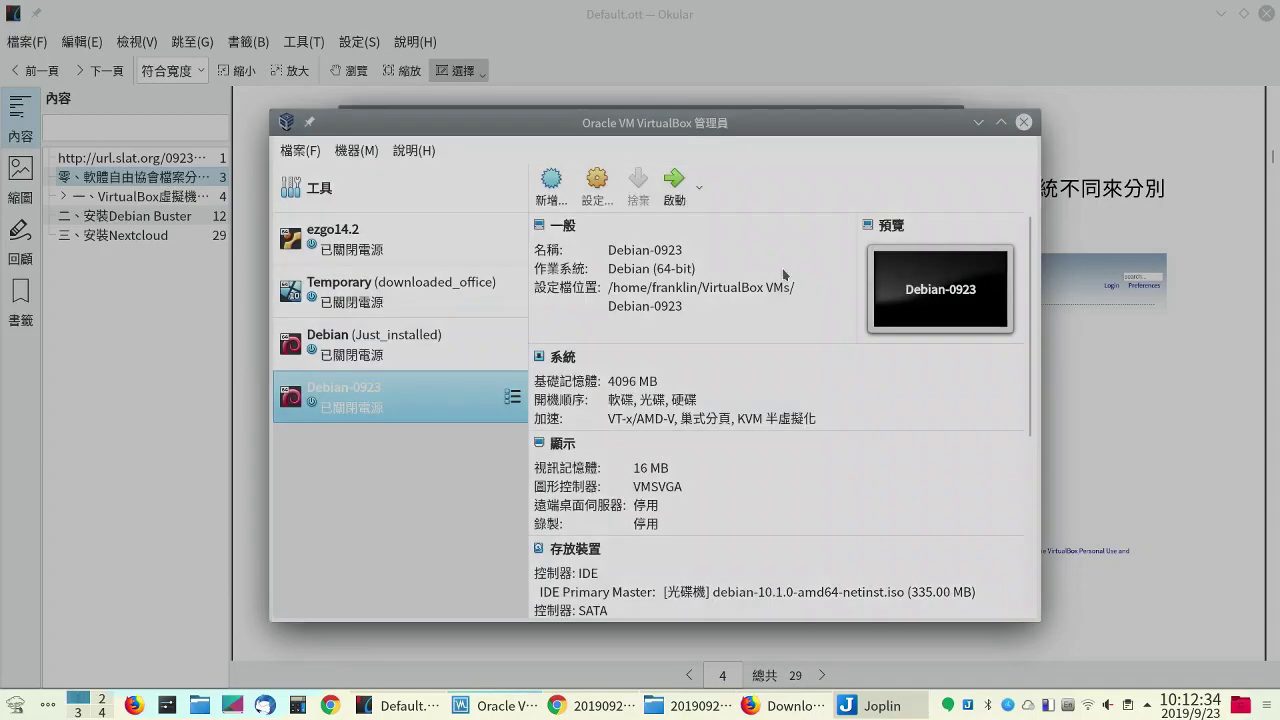
pyautogui.click(674, 185)
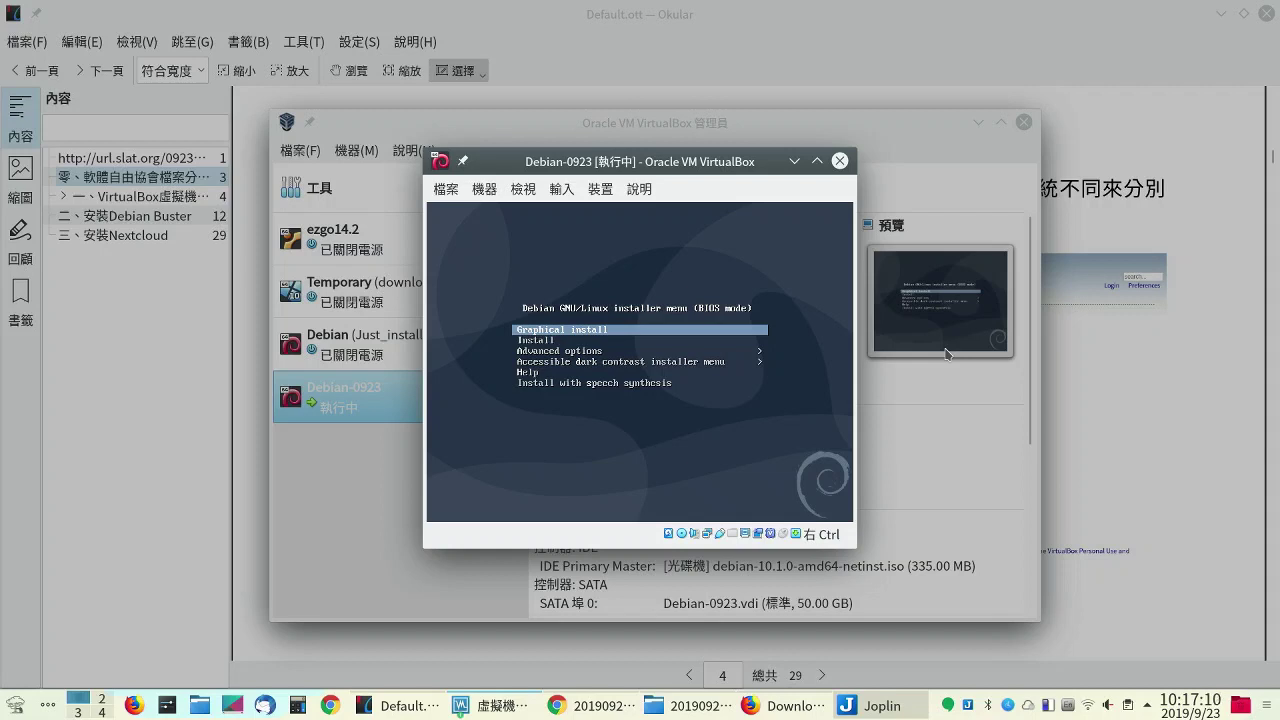
# - Switch to the course handout in Okular and return to its title page with the course link
pyautogui.click(388, 708)
pyautogui.scroll(20, 1026, 408)
pyautogui.scroll(12, 1024, 365)
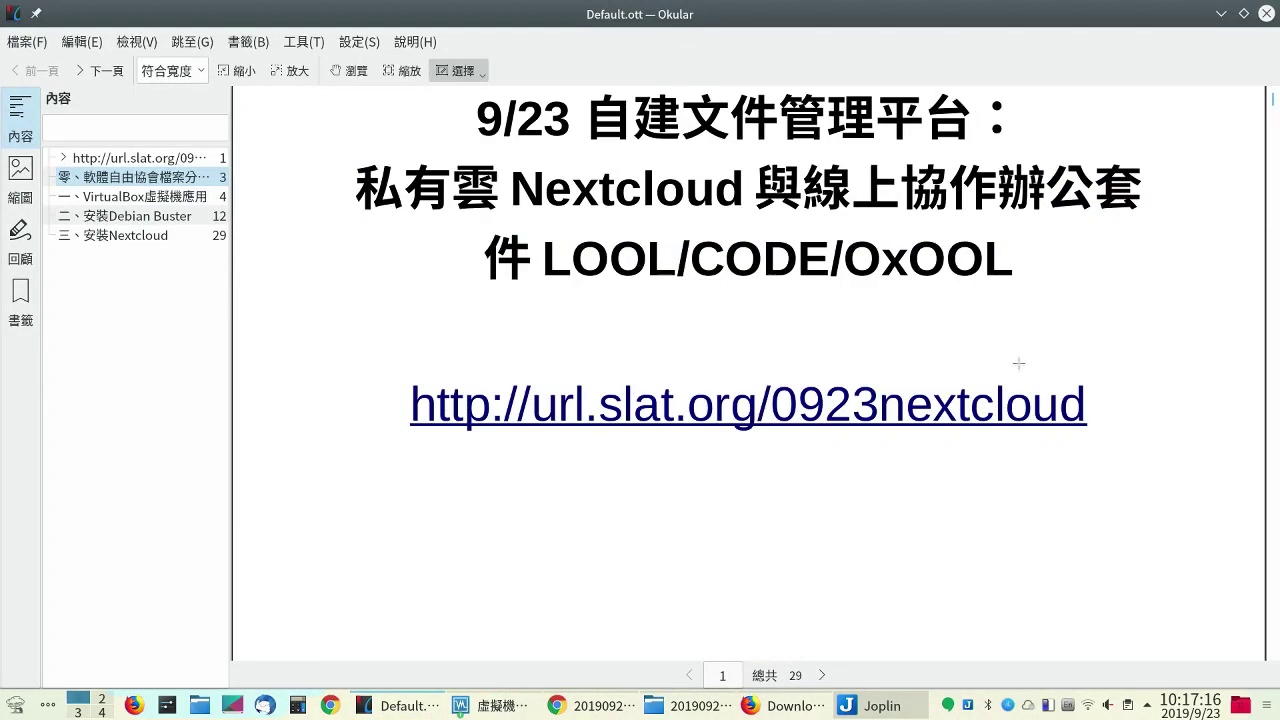